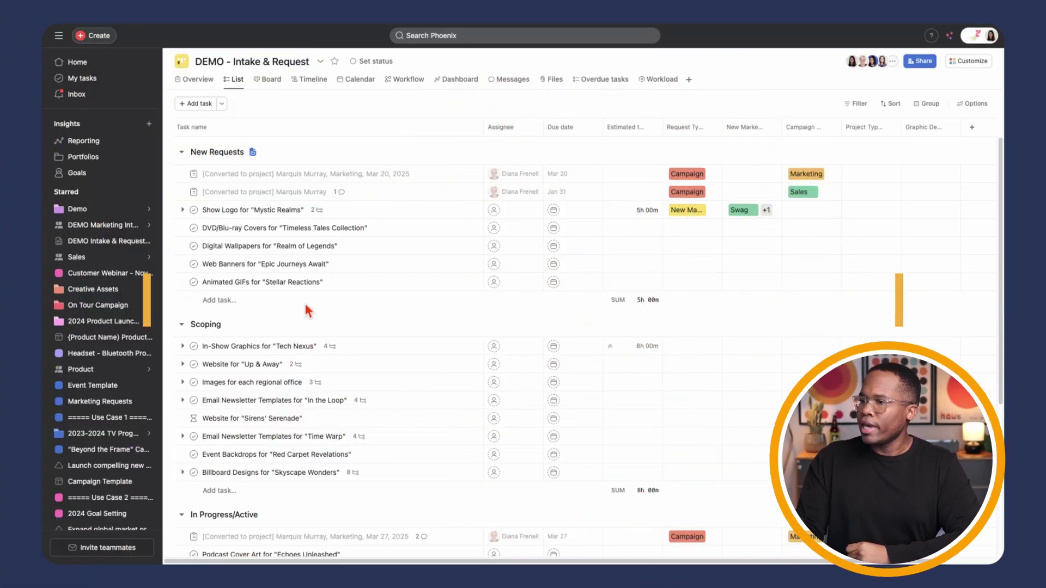
Open the 'Beyond the Frame' Campaign project and display its tasks in the Gantt view.
{"action": "left_click", "coordinate": [99, 450]}
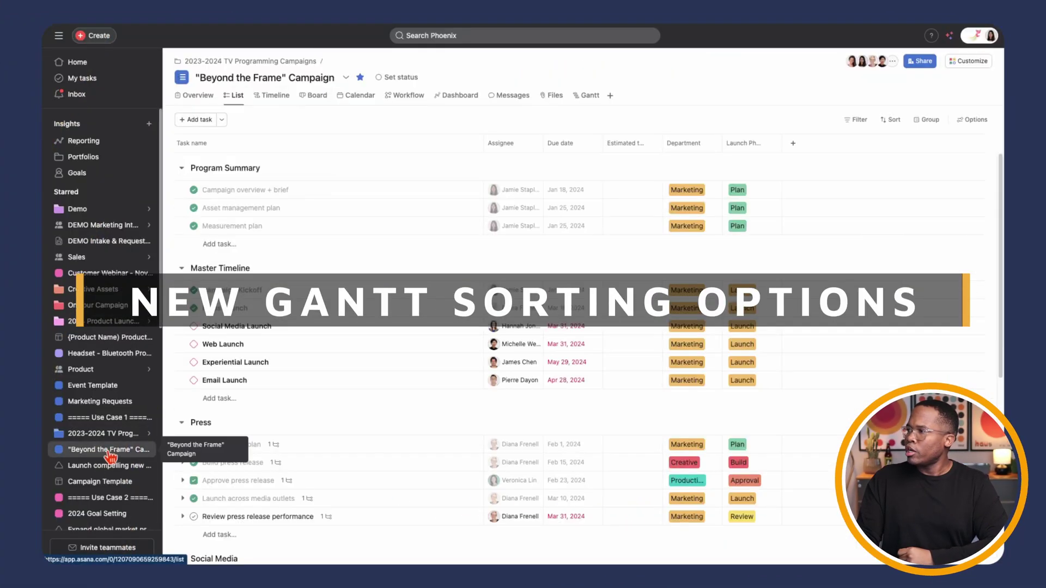
{"action": "left_click", "coordinate": [583, 97]}
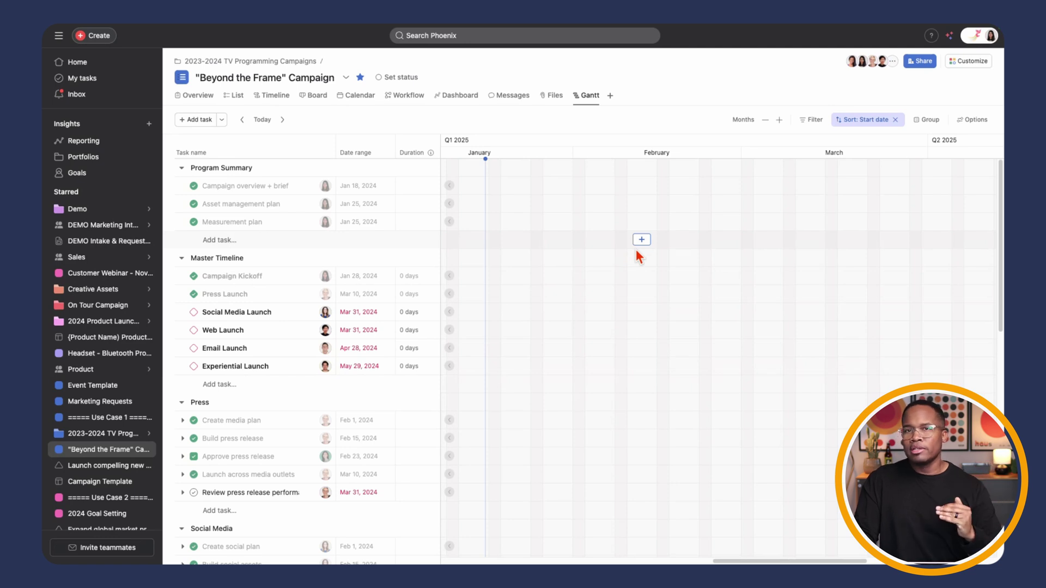
{"action": "left_click", "coordinate": [928, 119]}
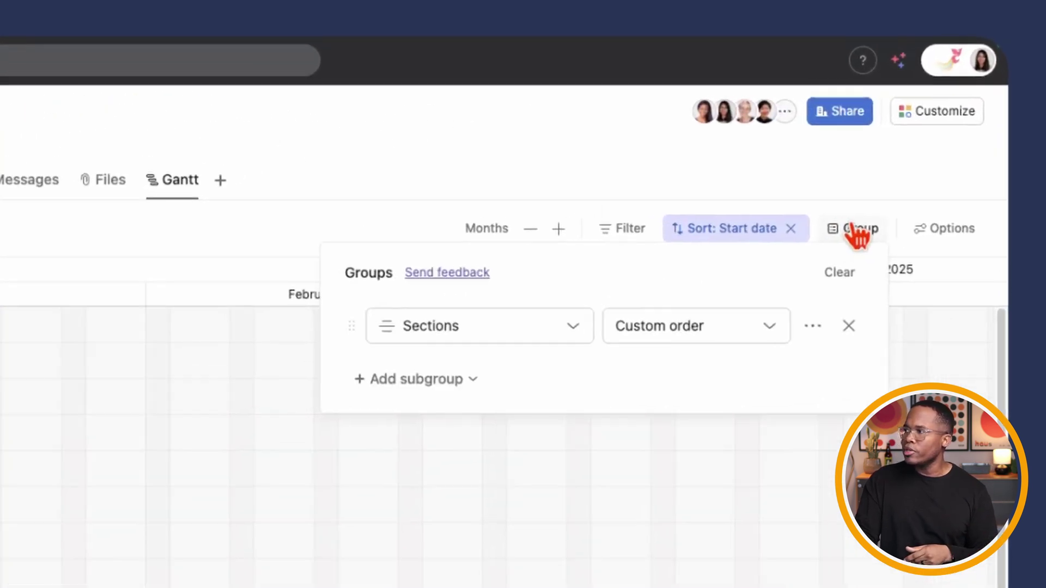
Group the Gantt tasks by Assignee instead of Sections.
{"action": "left_click", "coordinate": [435, 327]}
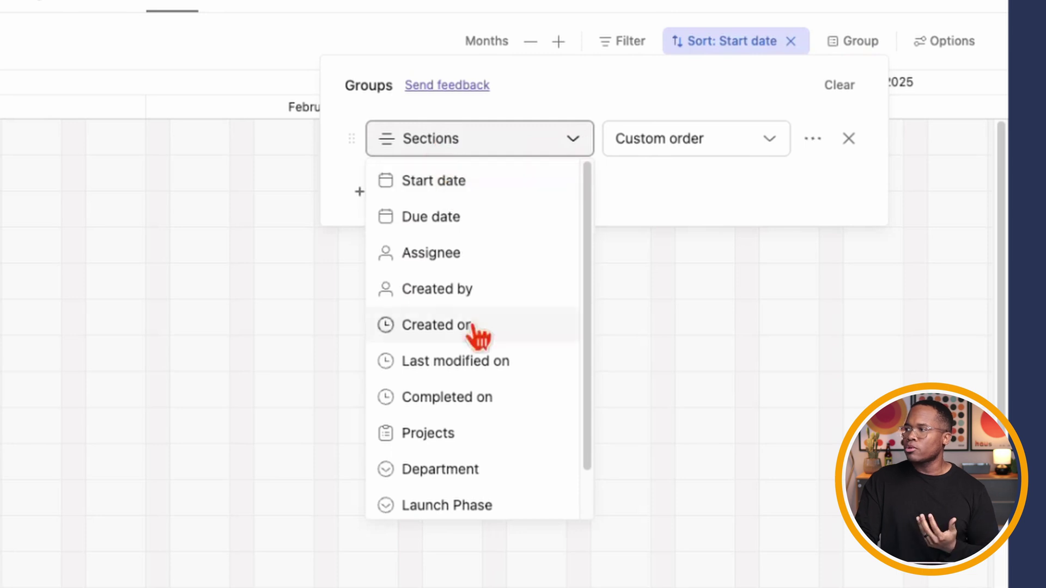
{"action": "scroll", "coordinate": [471, 368], "scroll_direction": "down", "scroll_amount": 2}
{"action": "scroll", "coordinate": [471, 366], "scroll_direction": "up", "scroll_amount": 2}
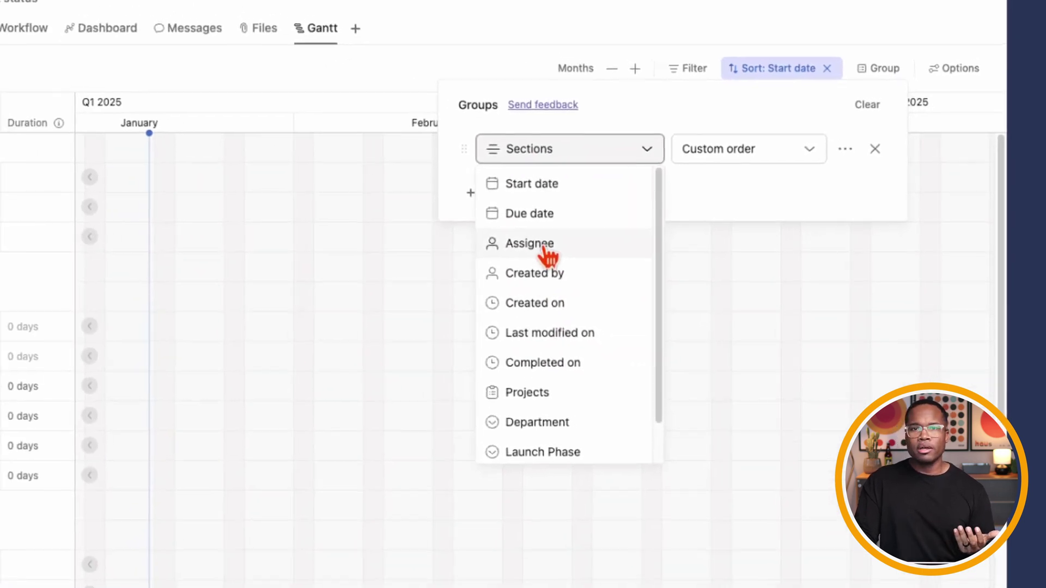
{"action": "left_click", "coordinate": [545, 245]}
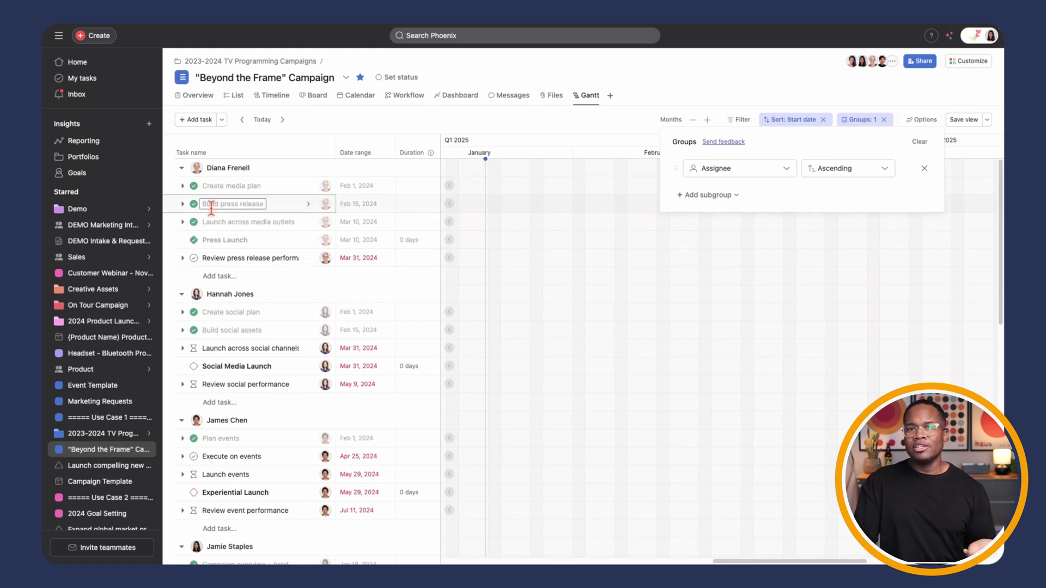
{"action": "scroll", "coordinate": [221, 310], "scroll_direction": "down", "scroll_amount": 4}
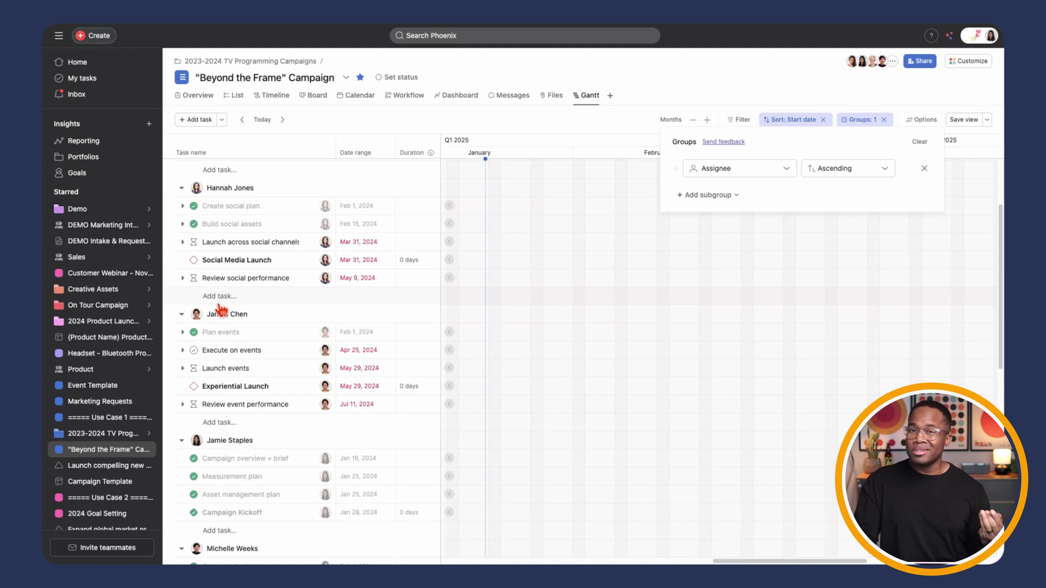
Regroup the tasks by Department and collapse the Marketing group.
{"action": "left_click", "coordinate": [720, 174]}
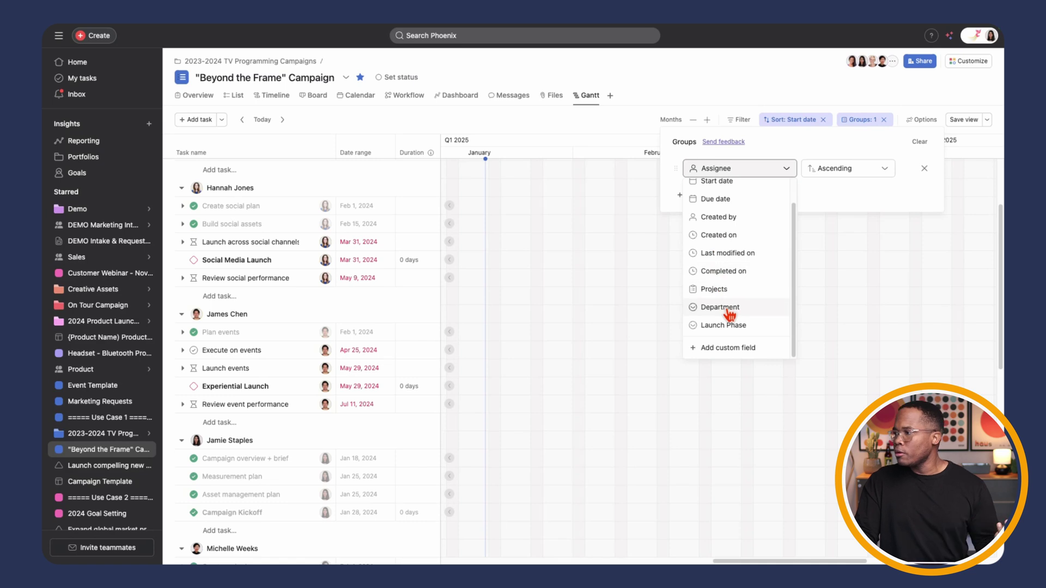
{"action": "left_click", "coordinate": [720, 308]}
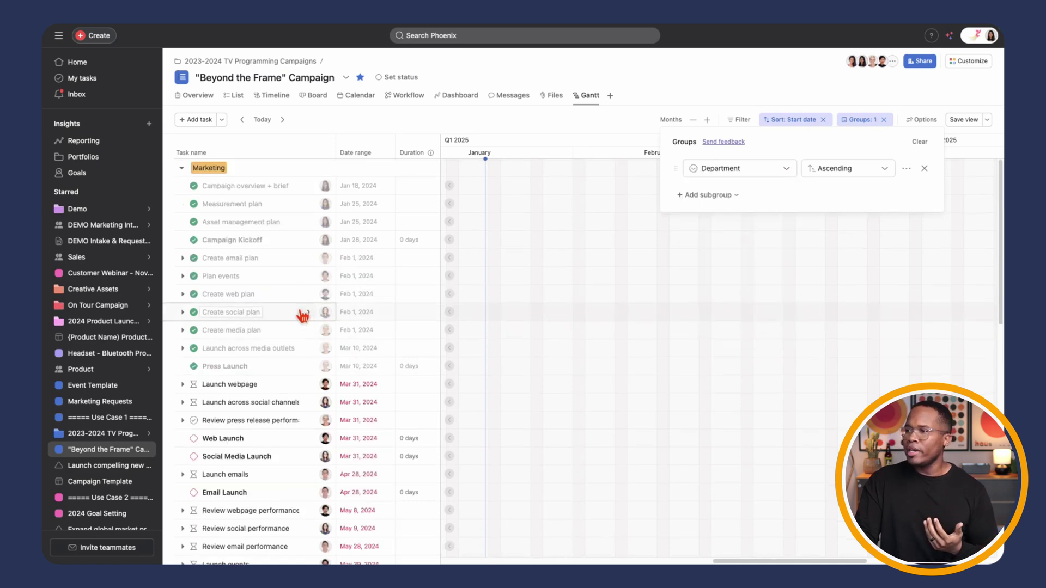
{"action": "left_click", "coordinate": [183, 173]}
{"action": "left_click", "coordinate": [183, 170]}
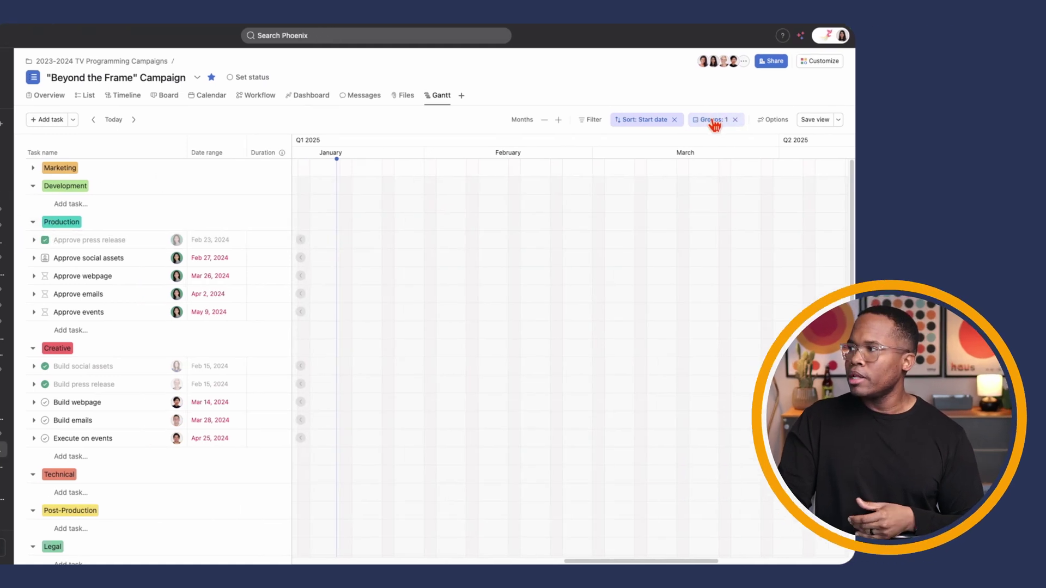
{"action": "left_click", "coordinate": [878, 121]}
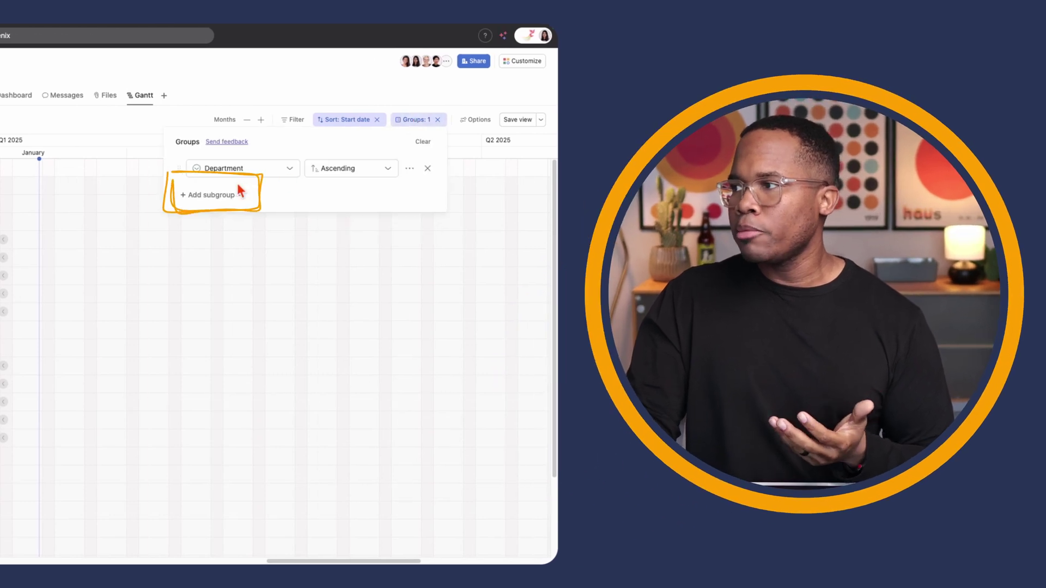
Add an Assignee subgroup inside each Department group of the Gantt.
{"action": "left_click", "coordinate": [231, 200]}
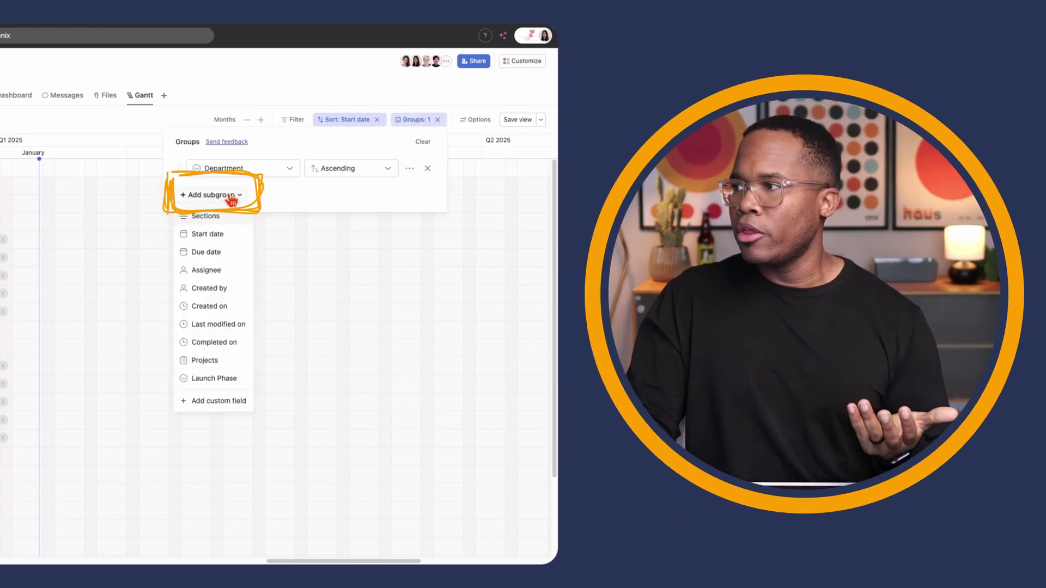
{"action": "left_click", "coordinate": [236, 271]}
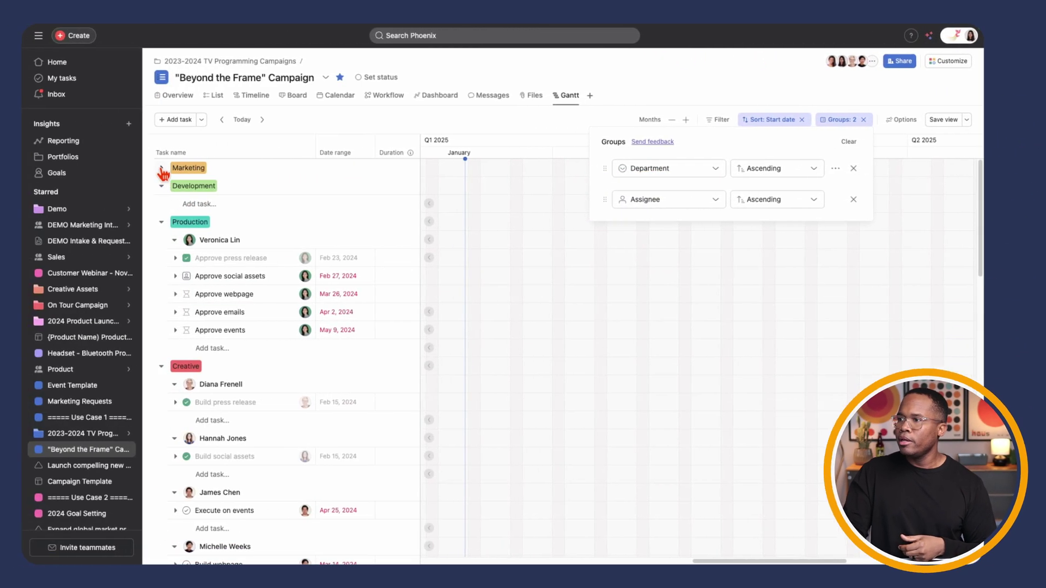
{"action": "key", "text": "Escape"}
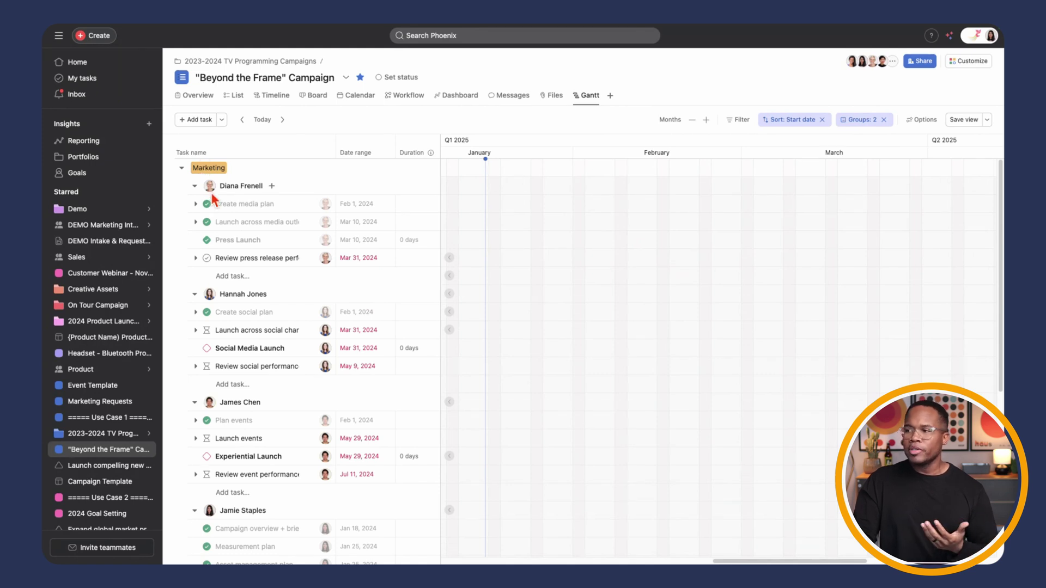
{"action": "scroll", "coordinate": [213, 202], "scroll_direction": "down", "scroll_amount": 1}
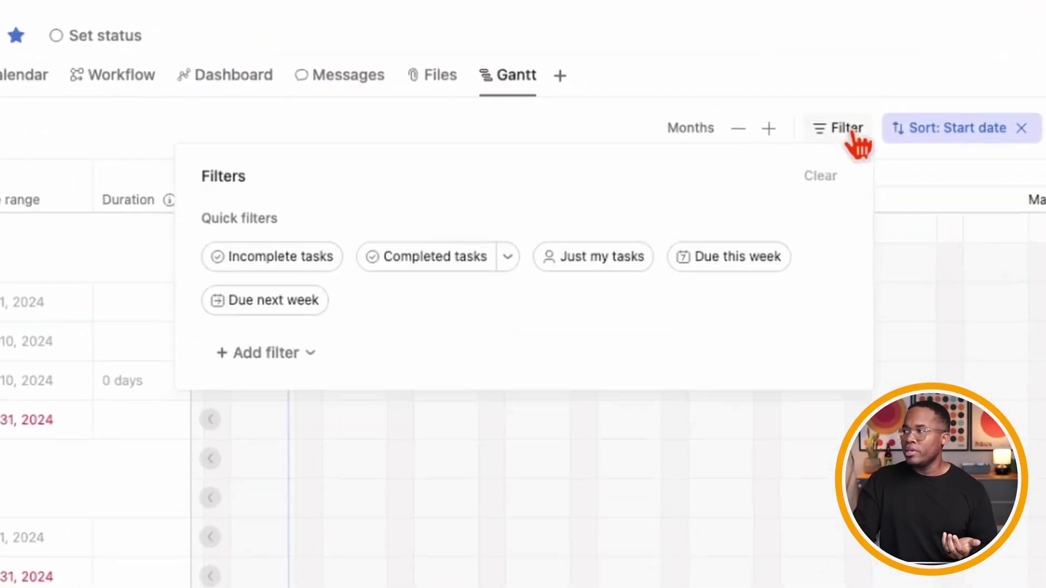
Filter the Gantt by Assignee to keep only one team member's tasks, then go to List view.
{"action": "left_click", "coordinate": [209, 388]}
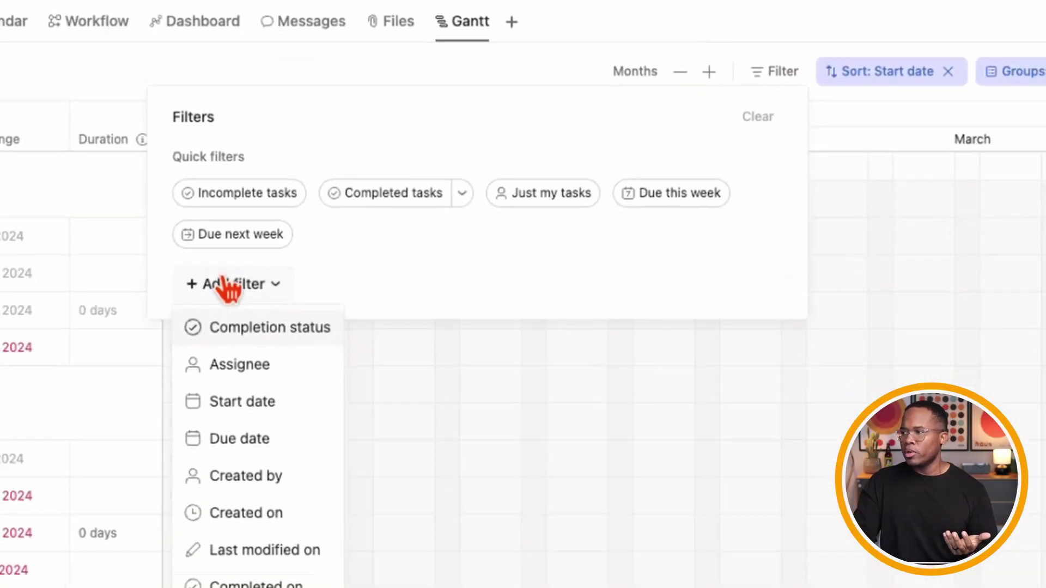
{"action": "left_click", "coordinate": [229, 481]}
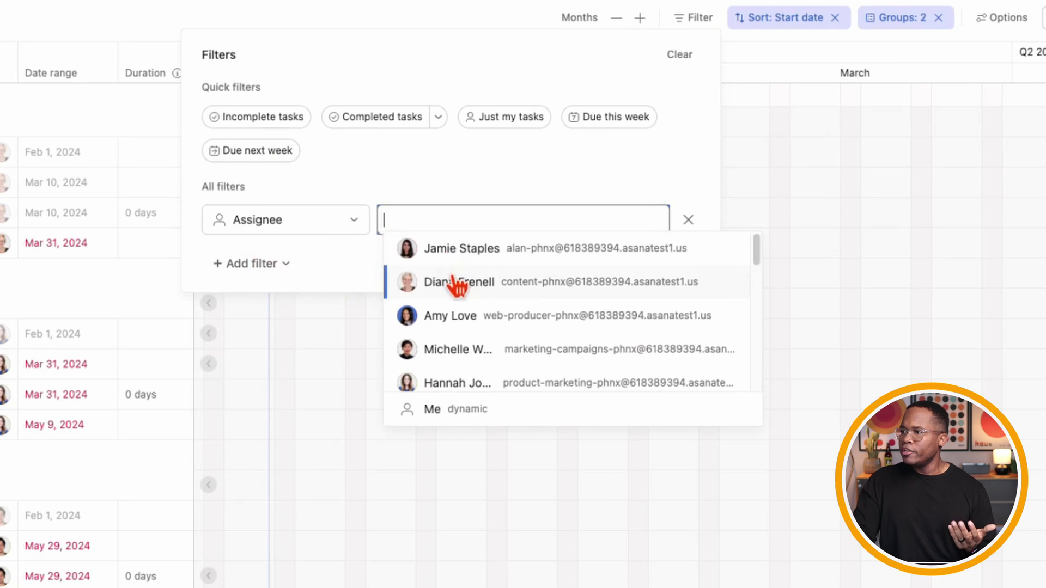
{"action": "left_click", "coordinate": [456, 282]}
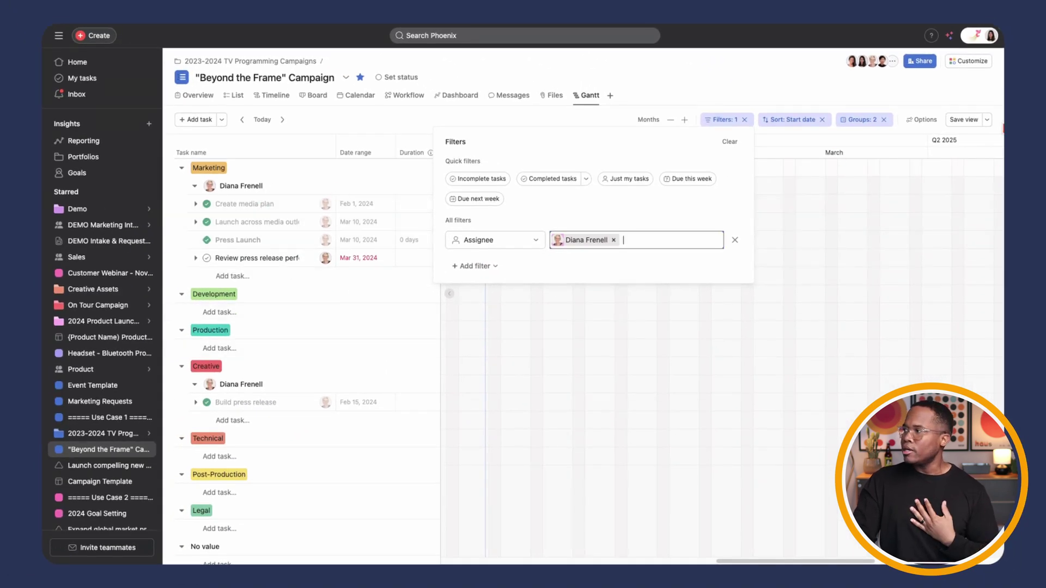
{"action": "left_click", "coordinate": [991, 121]}
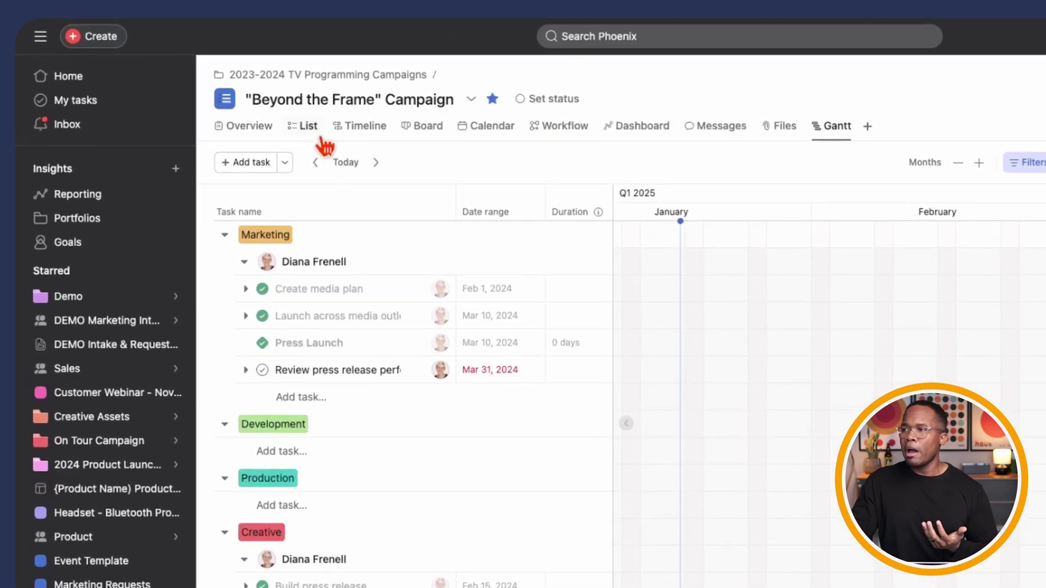
{"action": "left_click", "coordinate": [313, 134]}
Move the List view tab ahead of Timeline, right after Overview.
{"action": "key", "text": "space"}
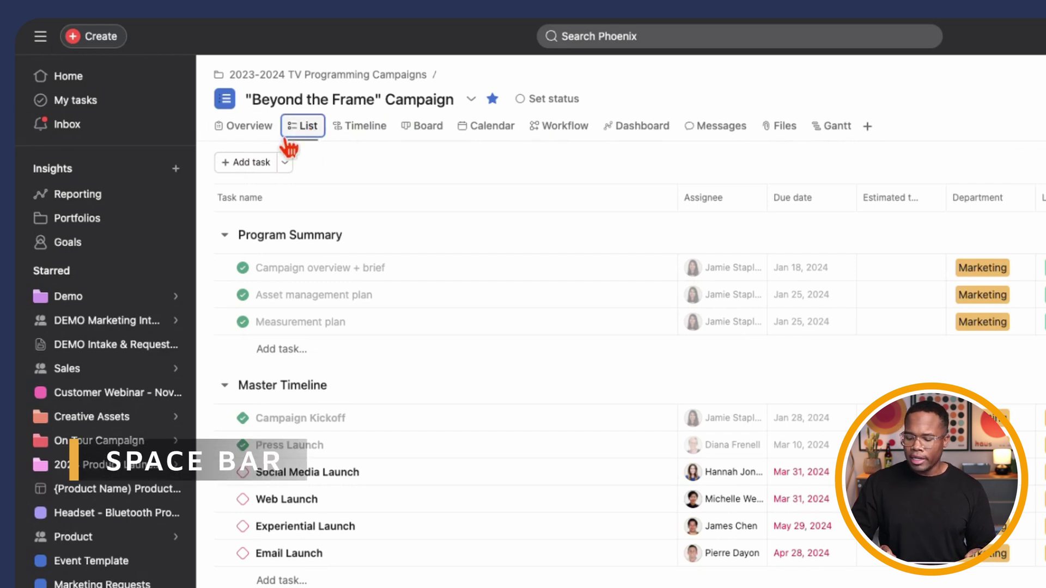
{"action": "key", "text": "Right"}
{"action": "key", "text": "Right"}
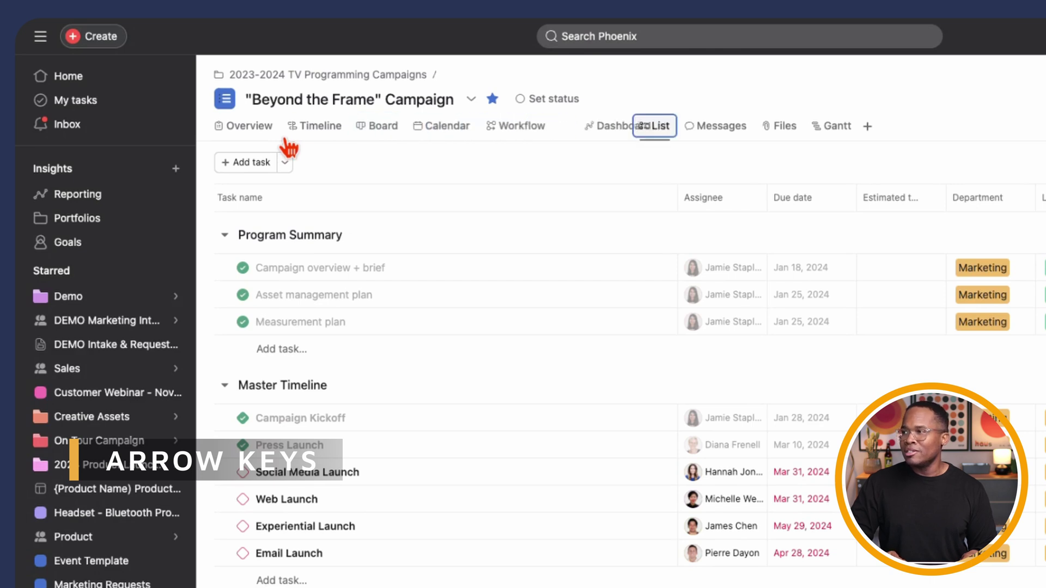
{"action": "key", "text": "Right"}
{"action": "key", "text": "Right"}
{"action": "key", "text": "Escape"}
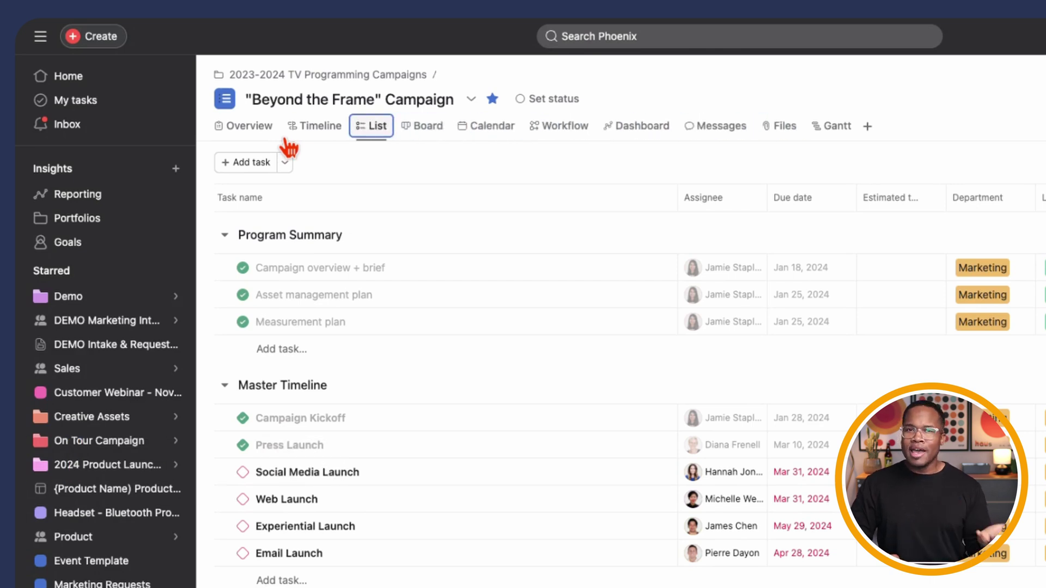
{"action": "left_click_drag", "start_coordinate": [289, 147], "coordinate": [287, 148]}
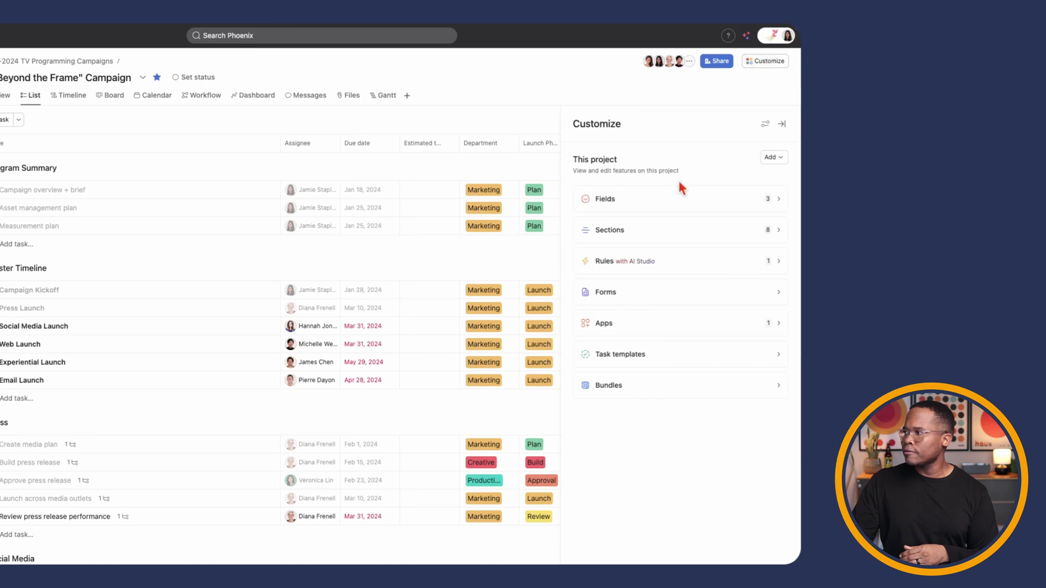
Create a single-select field named 'Example' with options 1, 2 and 3.
{"action": "left_click", "coordinate": [686, 210]}
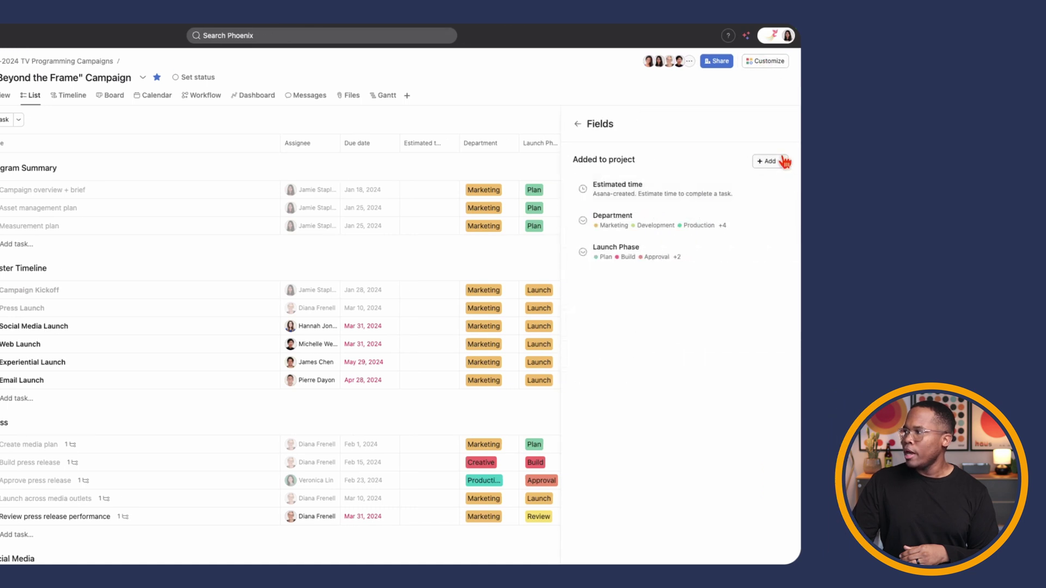
{"action": "left_click", "coordinate": [749, 188]}
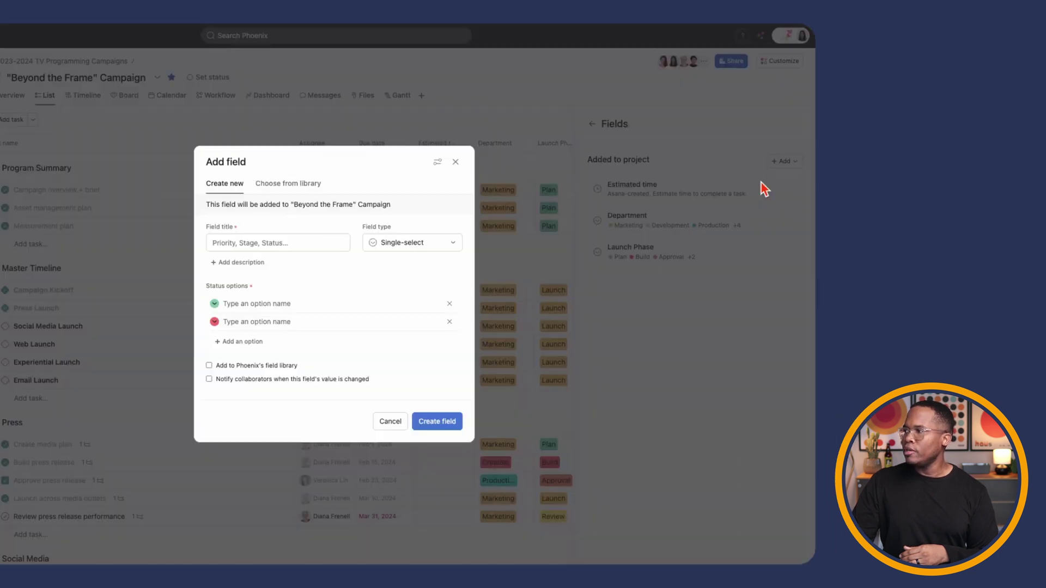
{"action": "type", "text": "Example"}
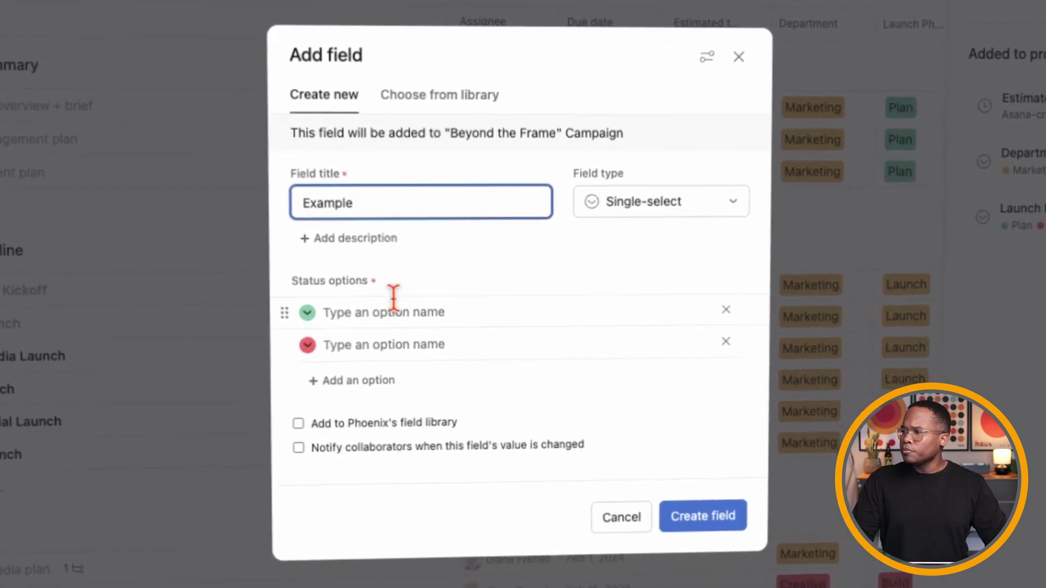
{"action": "left_click", "coordinate": [393, 298]}
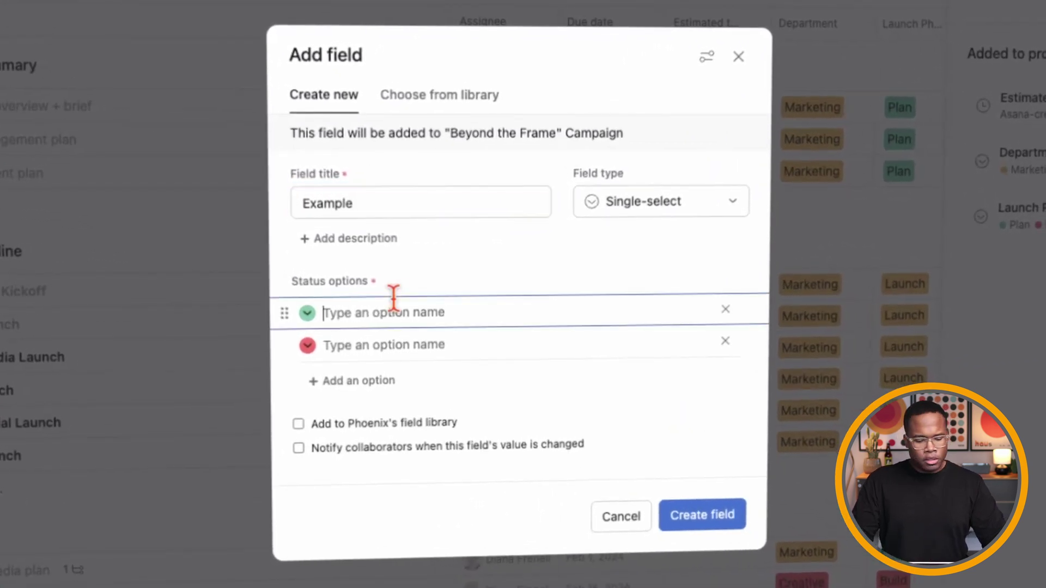
{"action": "type", "text": "1"}
{"action": "left_click", "coordinate": [392, 342]}
{"action": "type", "text": "2"}
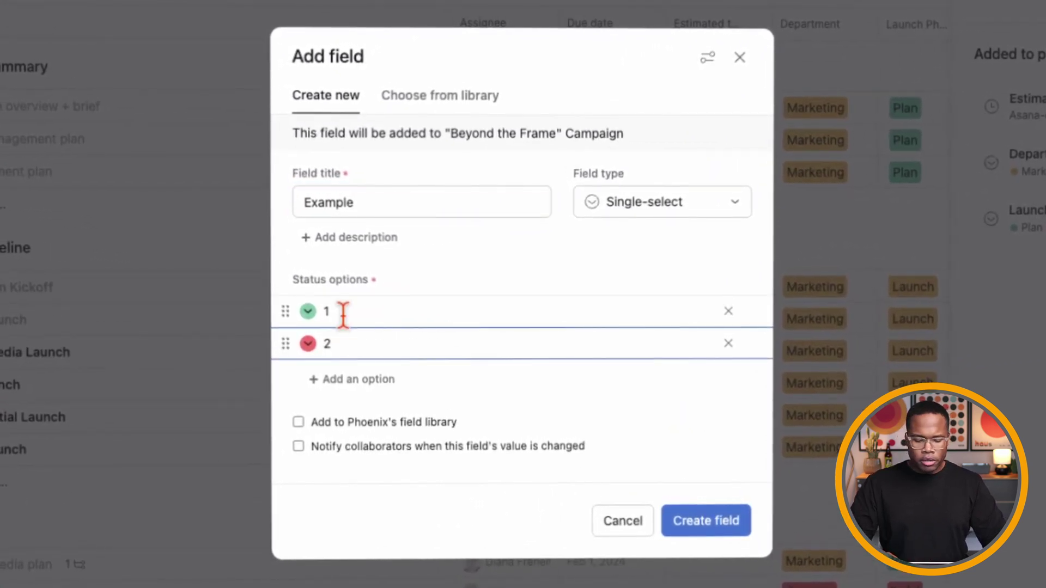
{"action": "key", "text": "Return"}
{"action": "type", "text": "3"}
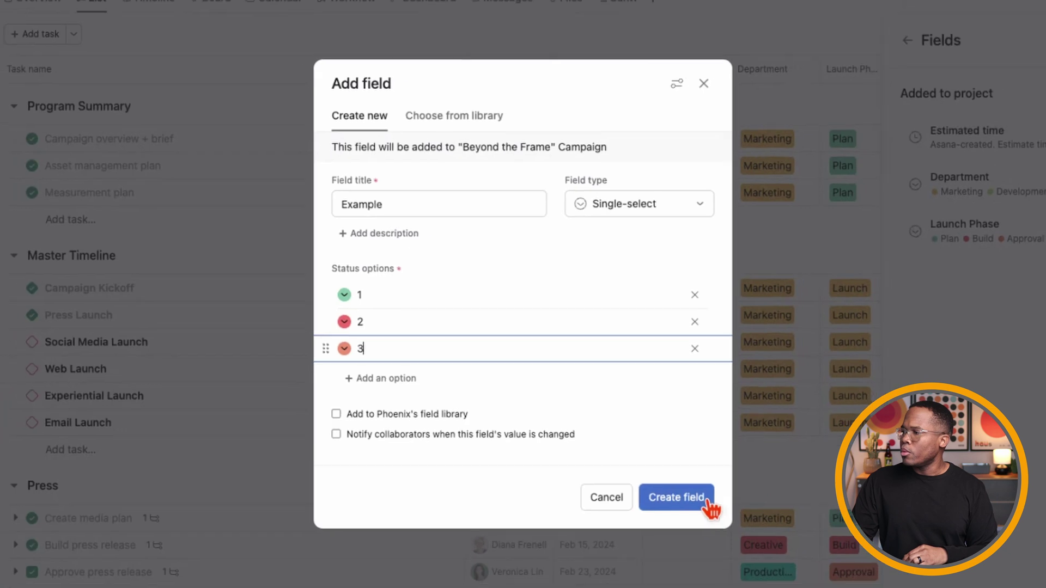
{"action": "left_click", "coordinate": [706, 500]}
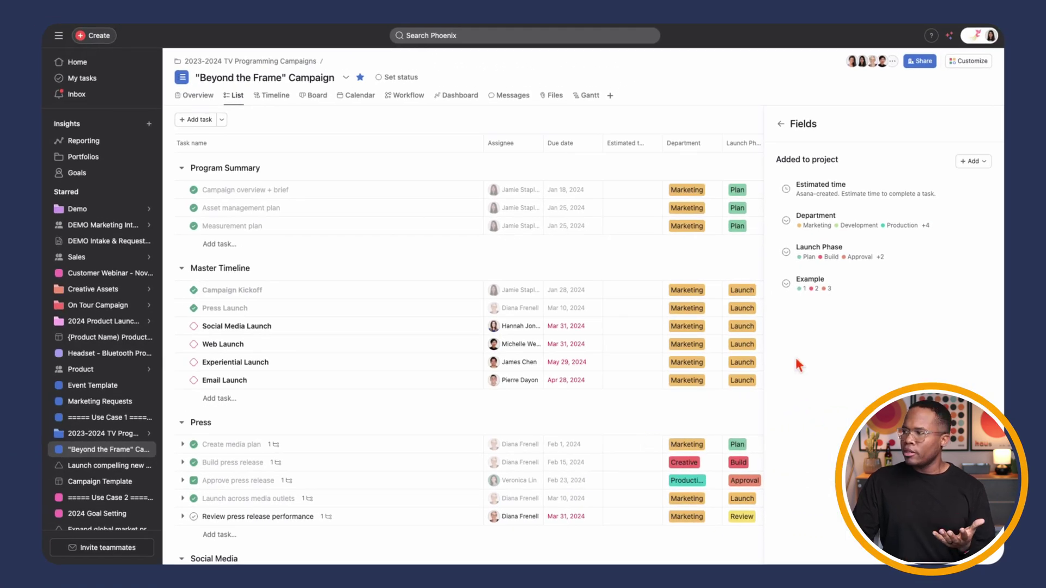
Open the Example field's settings and its Field members dialog.
{"action": "left_click", "coordinate": [890, 286]}
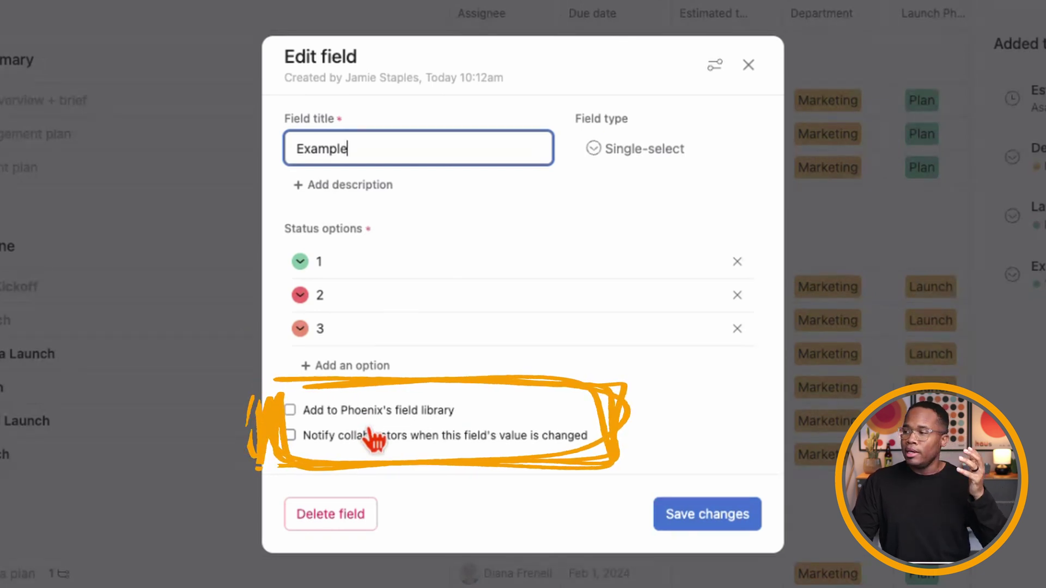
{"action": "left_click", "coordinate": [716, 65]}
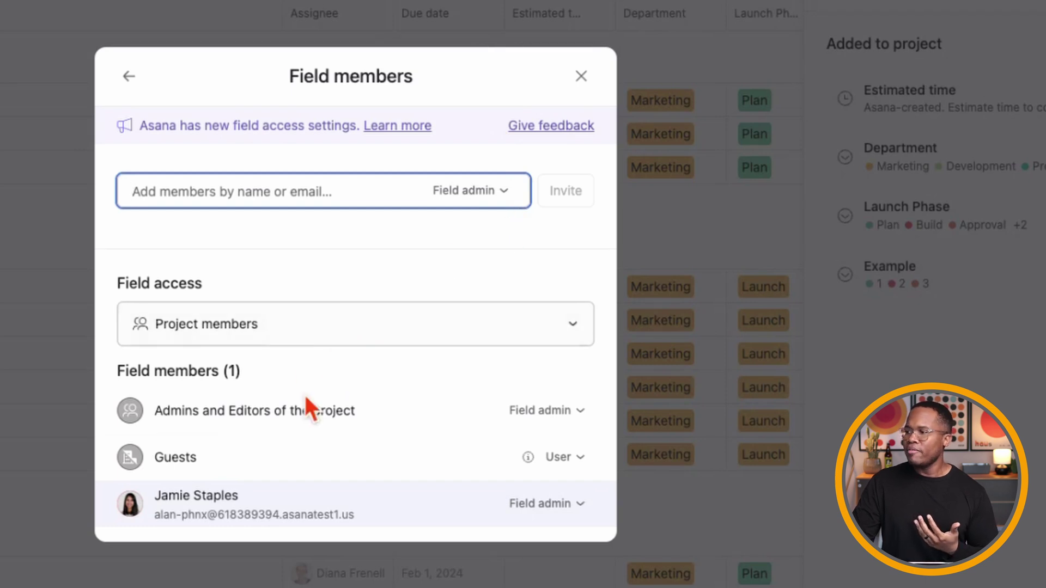
Review the member role options, then set Field access to Private field for Example.
{"action": "left_click", "coordinate": [563, 512]}
{"action": "left_click", "coordinate": [557, 461]}
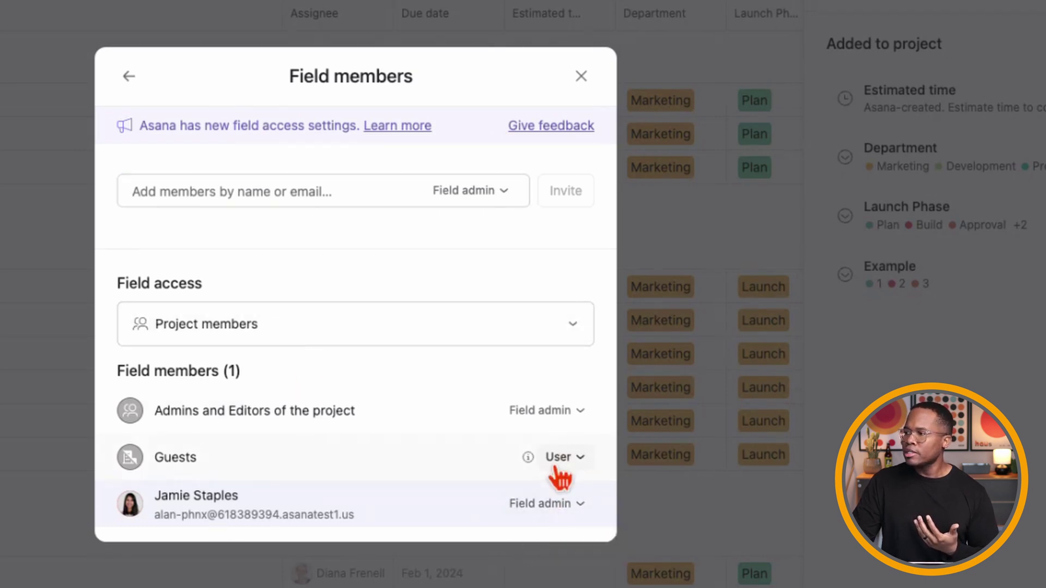
{"action": "left_click", "coordinate": [567, 414]}
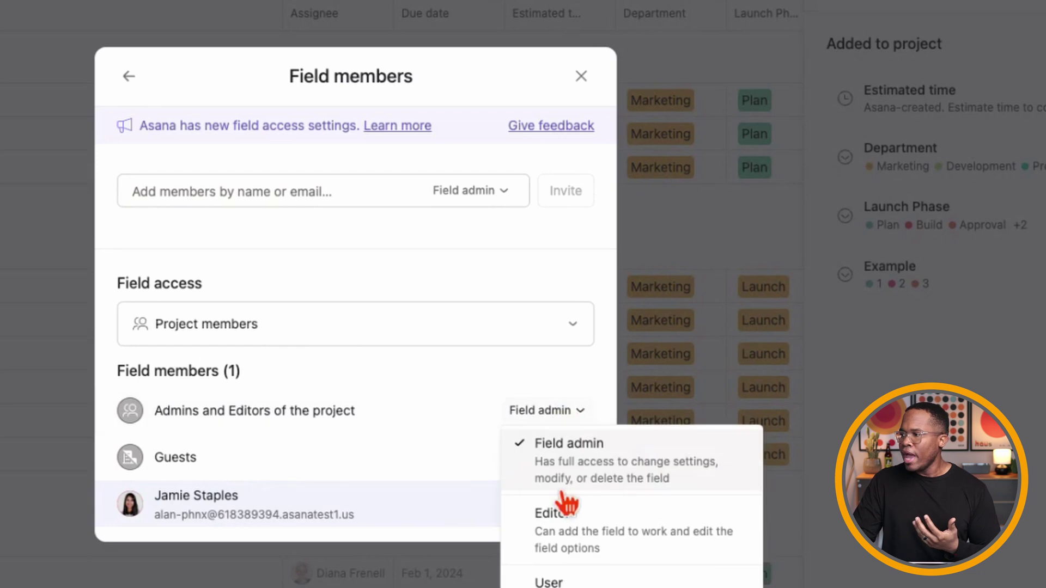
{"action": "left_click", "coordinate": [405, 326]}
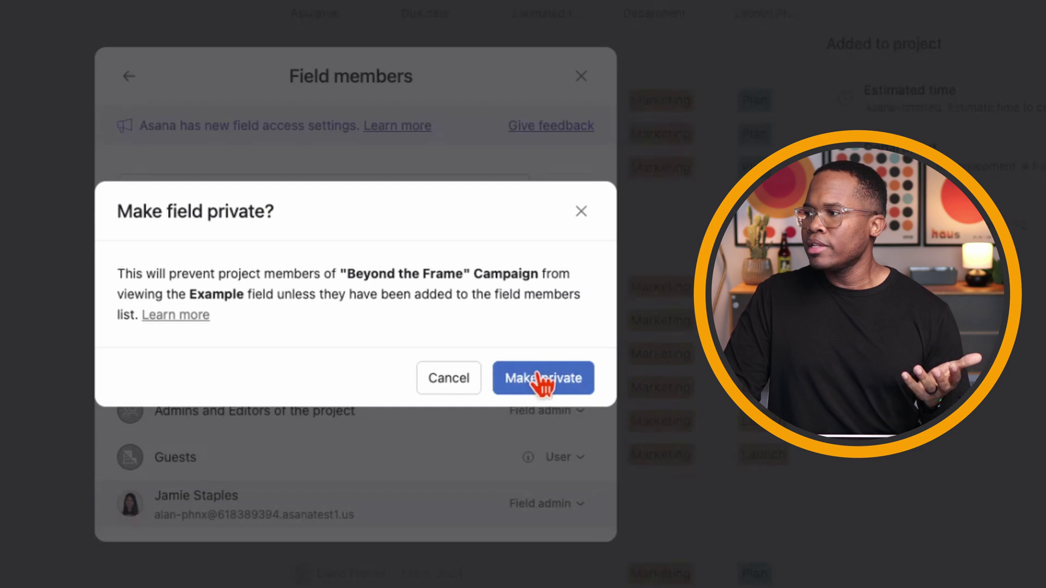
{"action": "left_click", "coordinate": [538, 381]}
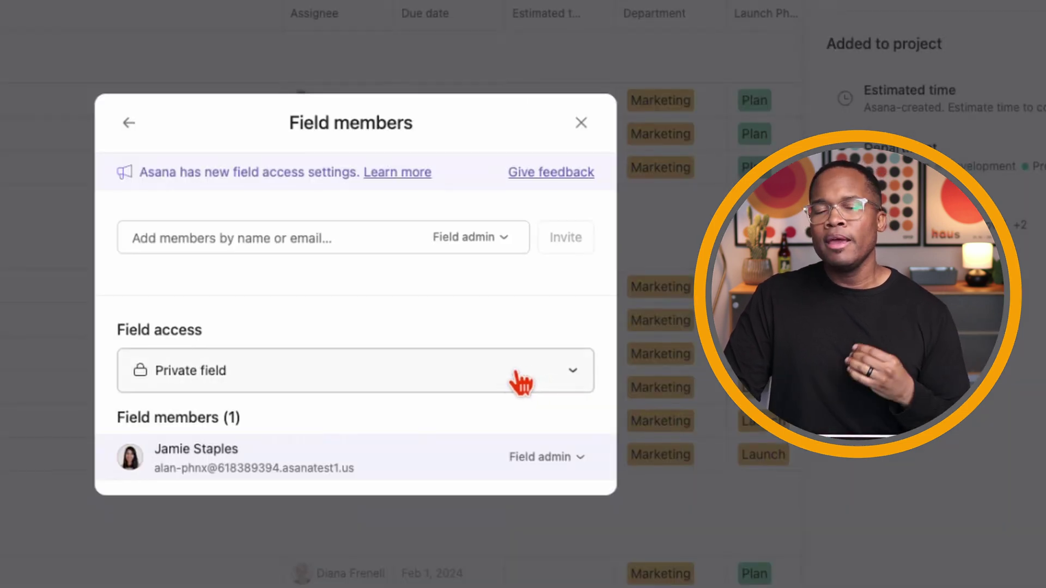
Invite two teammates as members of the Example field.
{"action": "left_click", "coordinate": [336, 233]}
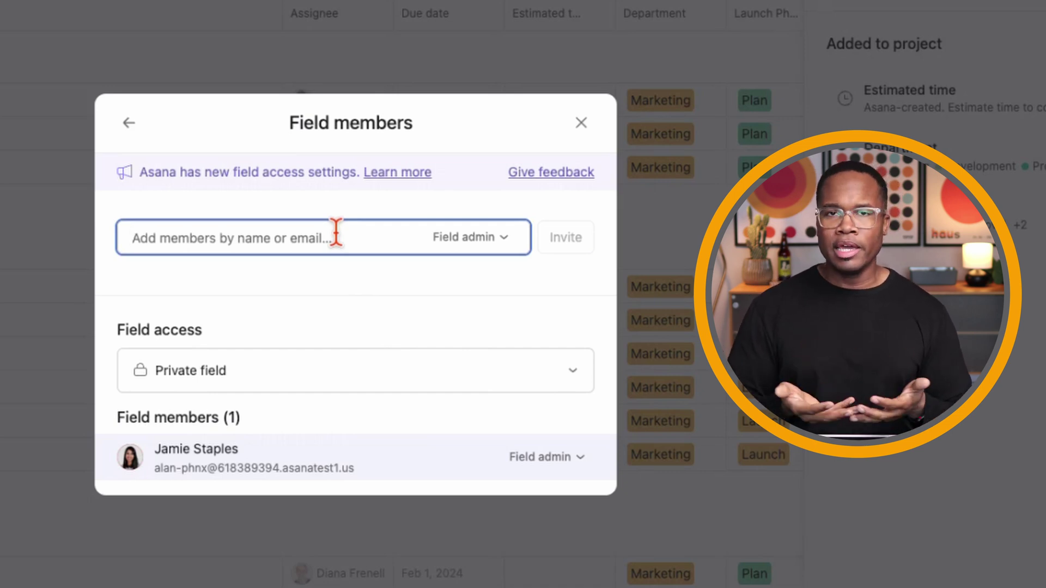
{"action": "type", "text": "d"}
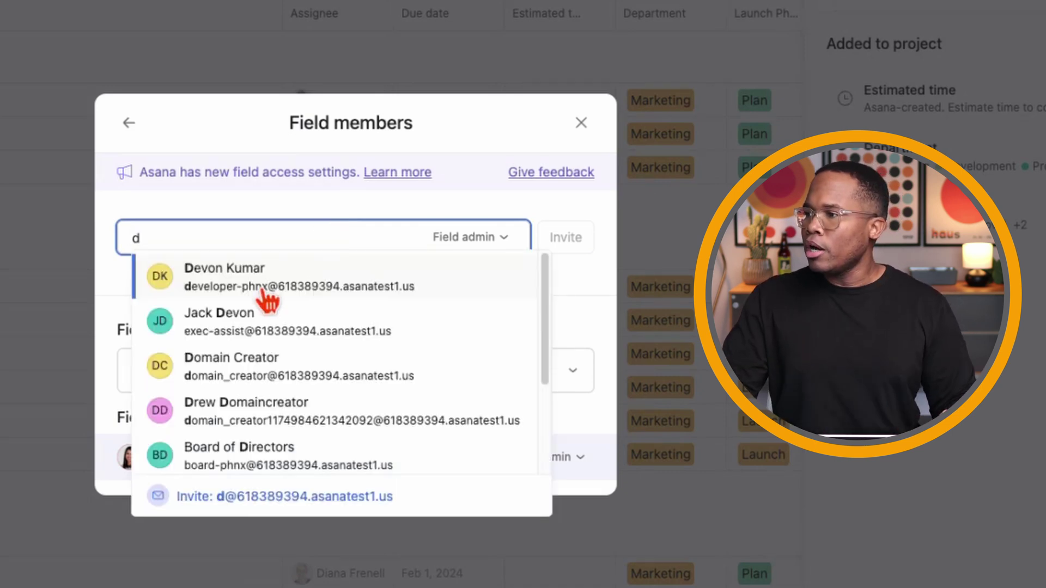
{"action": "left_click", "coordinate": [262, 288]}
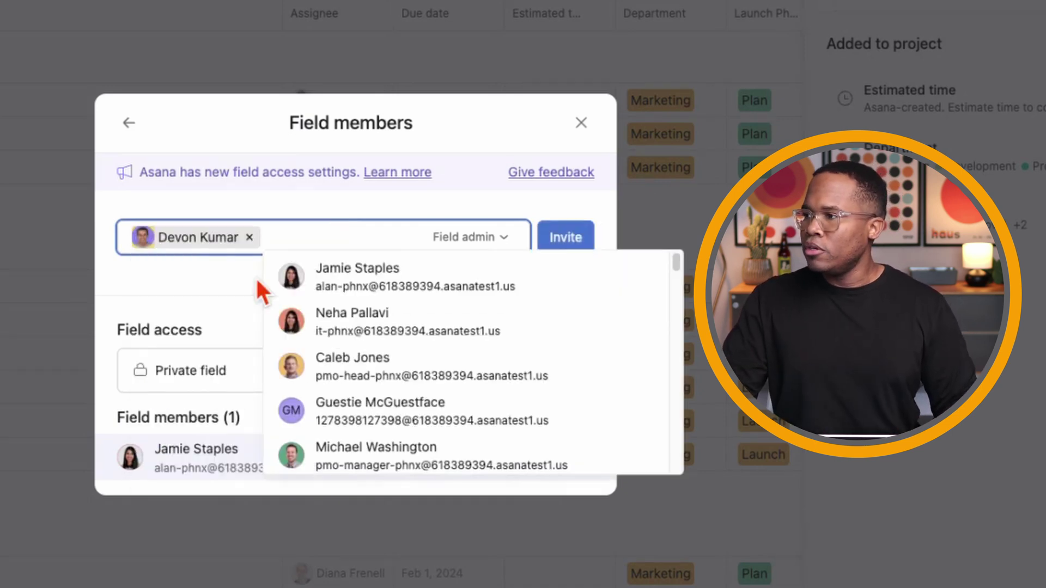
{"action": "left_click", "coordinate": [373, 326]}
{"action": "left_click", "coordinate": [310, 276]}
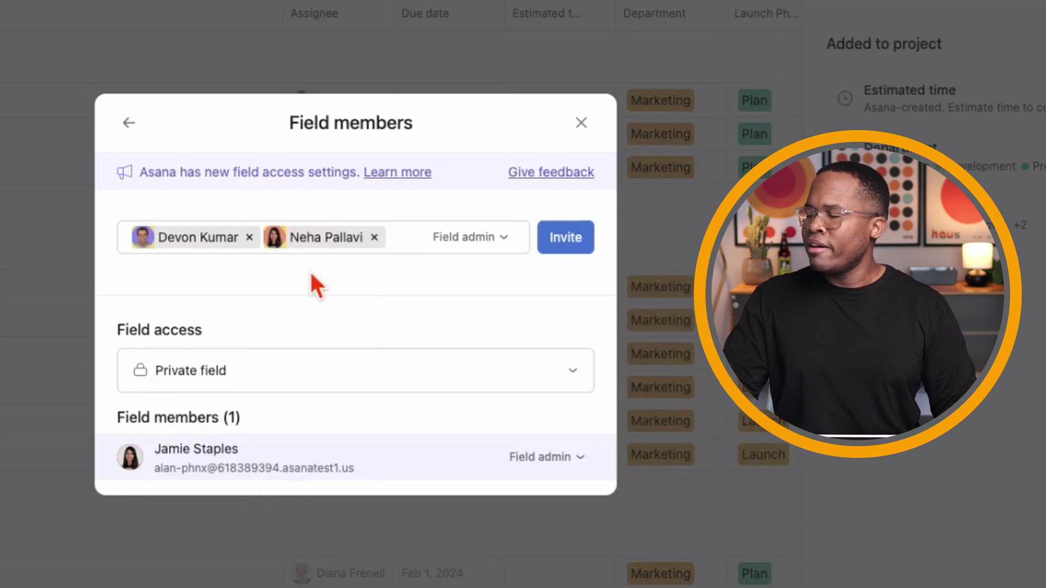
{"action": "left_click", "coordinate": [465, 239]}
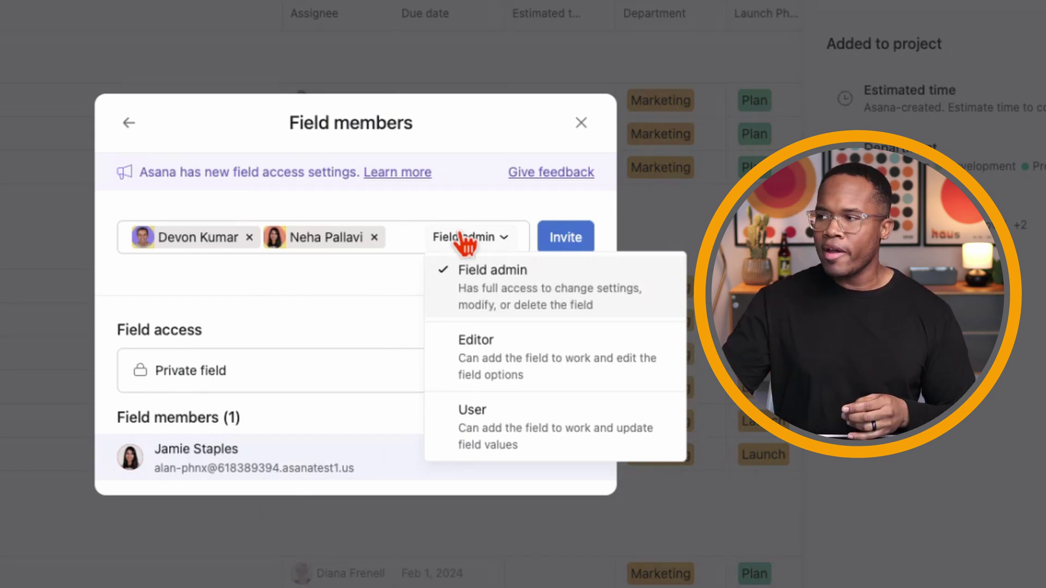
{"action": "left_click", "coordinate": [569, 240]}
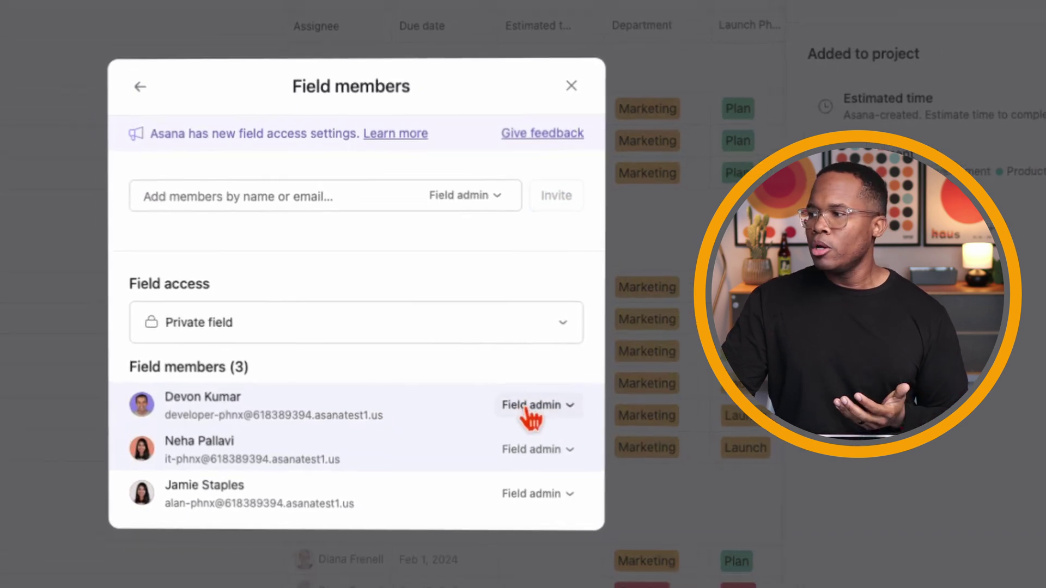
Give the new members the Editor and User roles and close the dialog.
{"action": "left_click", "coordinate": [525, 409]}
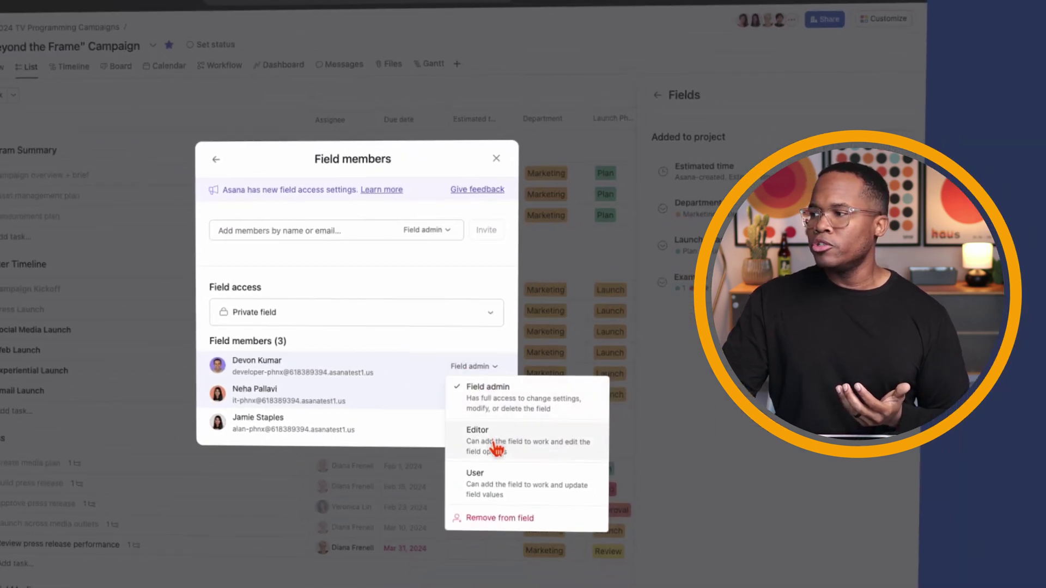
{"action": "left_click", "coordinate": [507, 447]}
{"action": "left_click", "coordinate": [474, 396]}
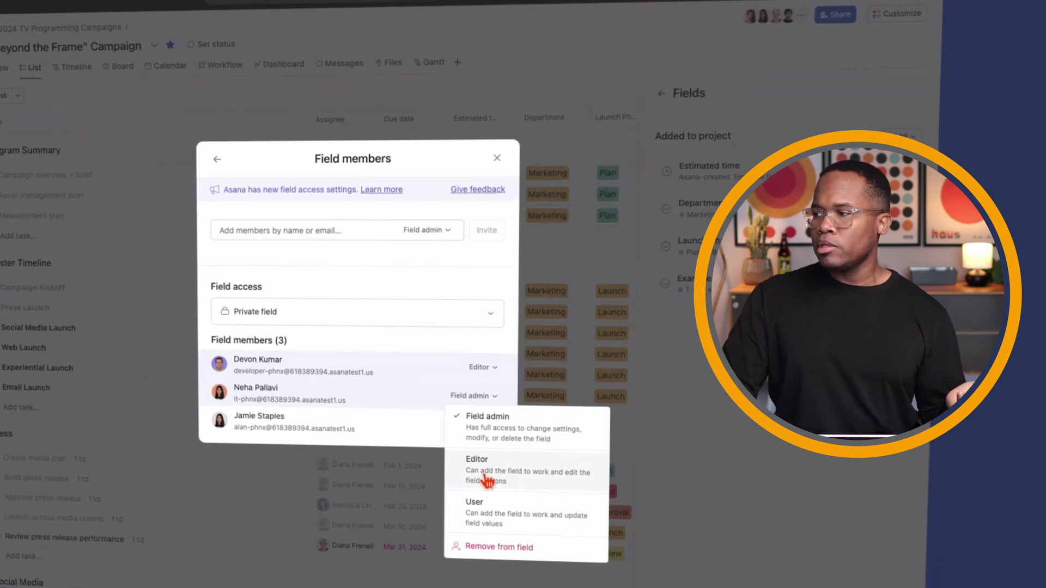
{"action": "left_click", "coordinate": [490, 515]}
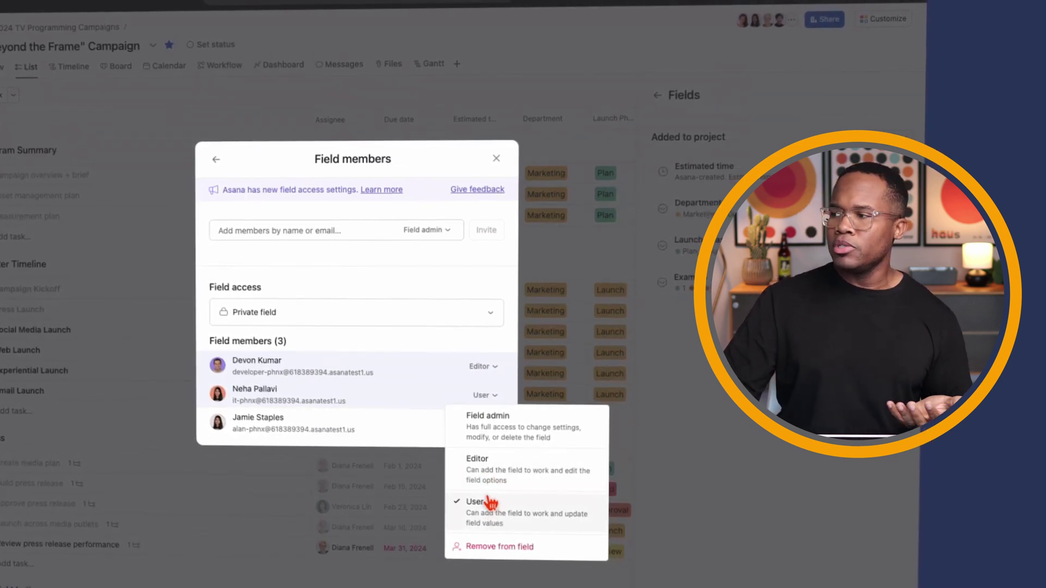
{"action": "left_click", "coordinate": [449, 352]}
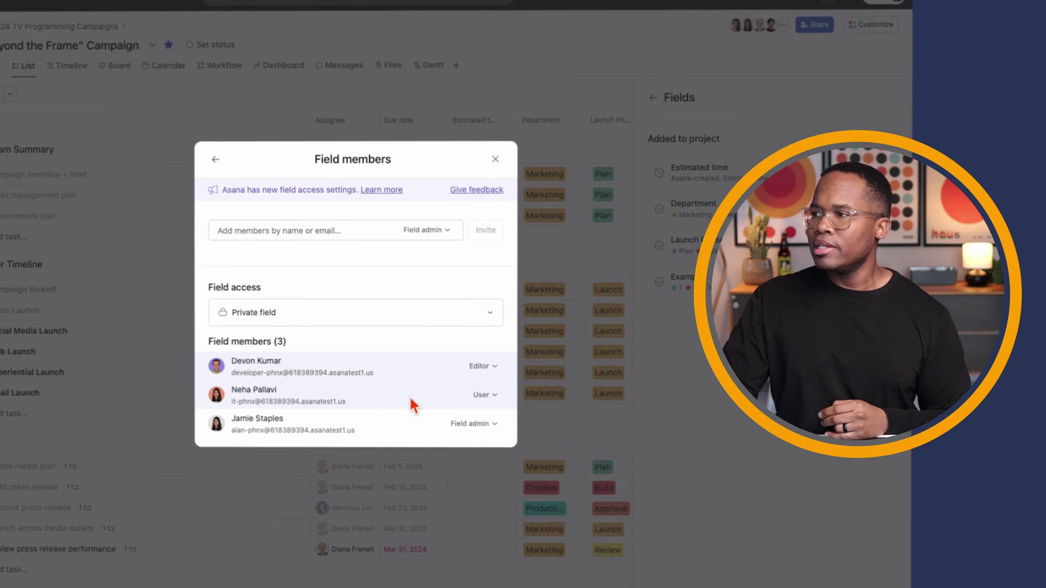
{"action": "left_click", "coordinate": [495, 160]}
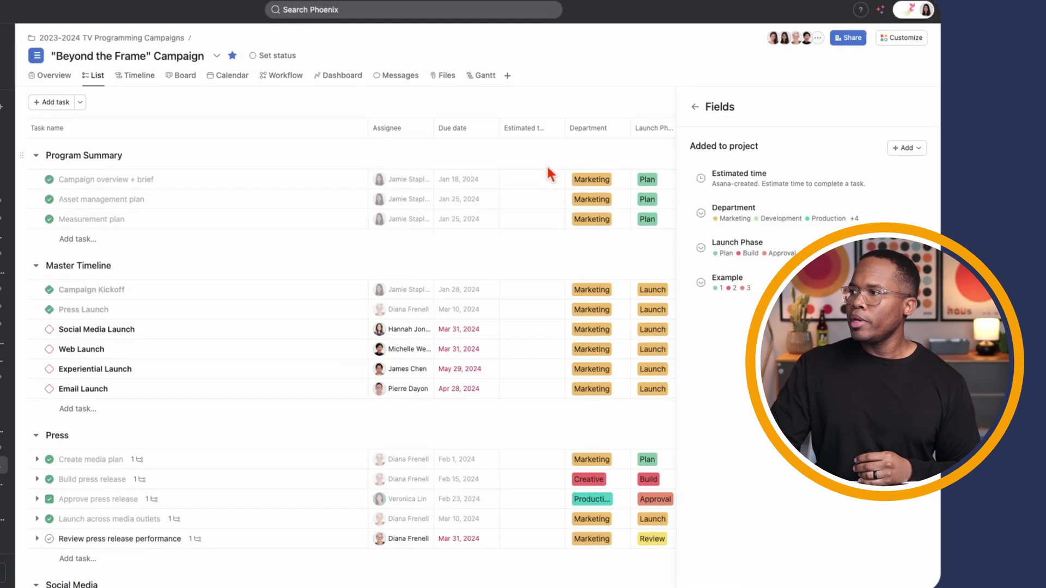
Close the Customize panel, then open the Example field's settings from the Campaign overview + brief task.
{"action": "left_click", "coordinate": [766, 121]}
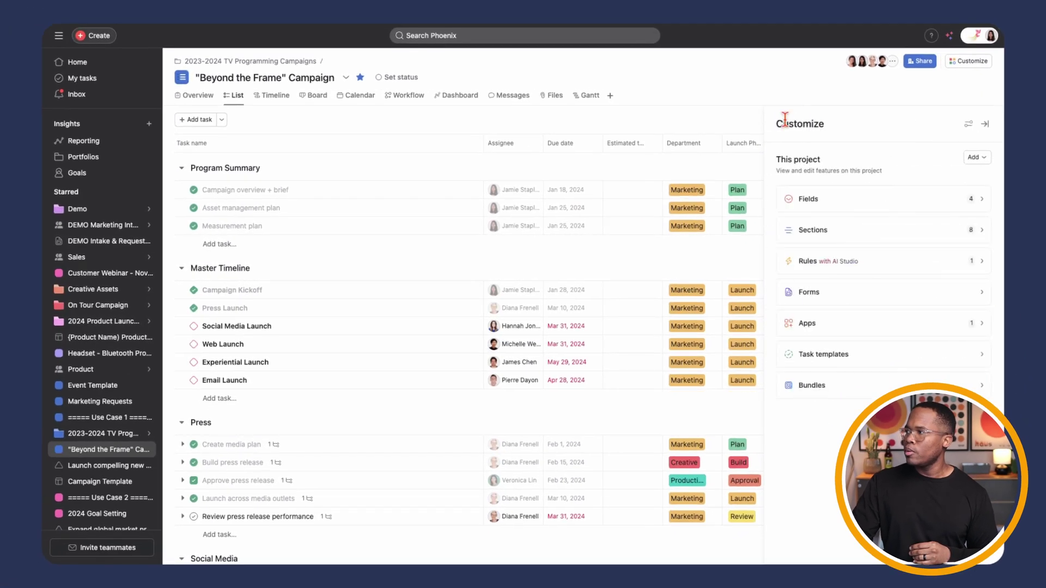
{"action": "left_click", "coordinate": [987, 125]}
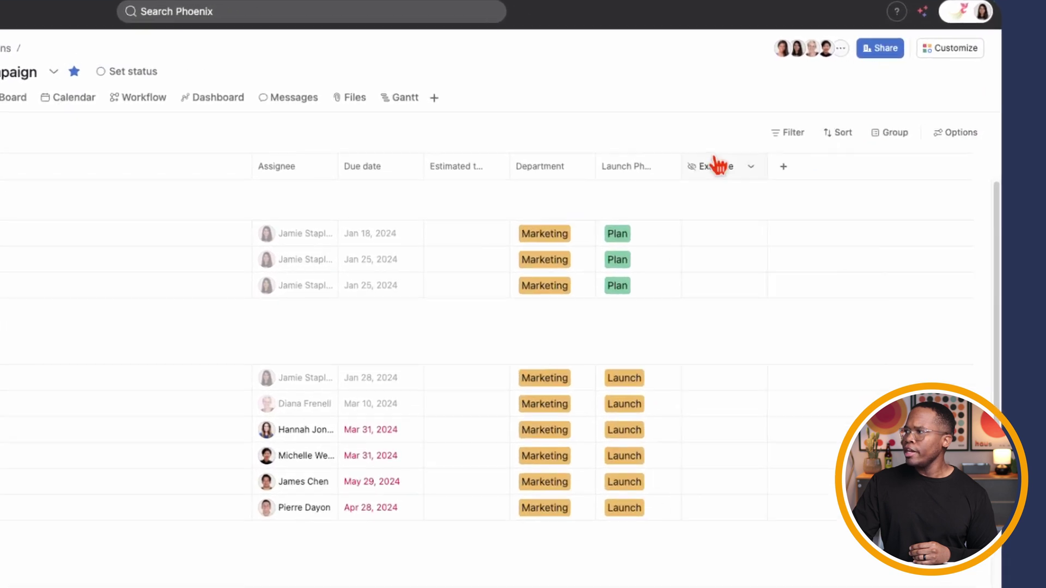
{"action": "mouse_move", "coordinate": [788, 147]}
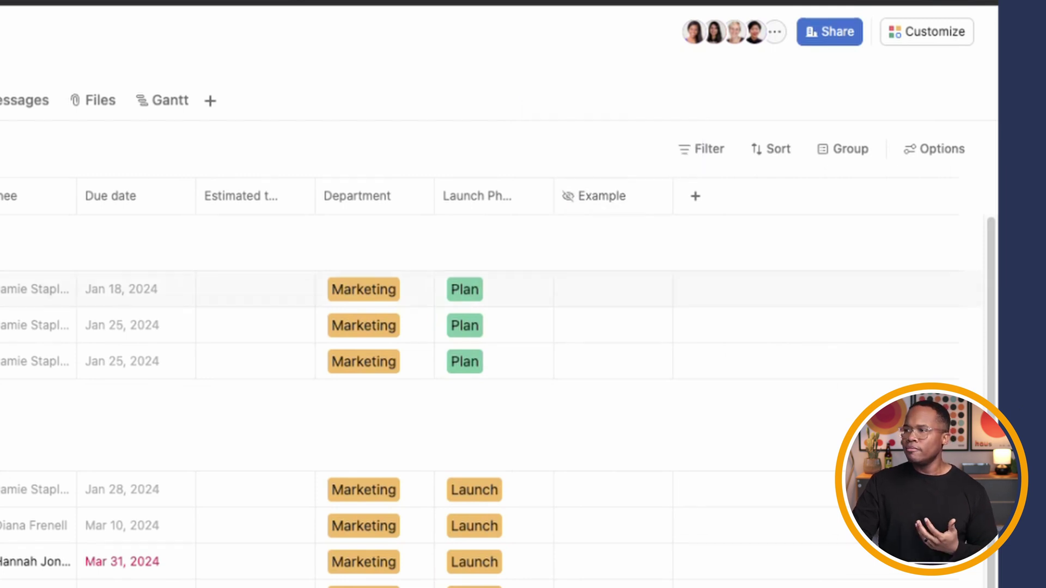
{"action": "left_click", "coordinate": [1, 290]}
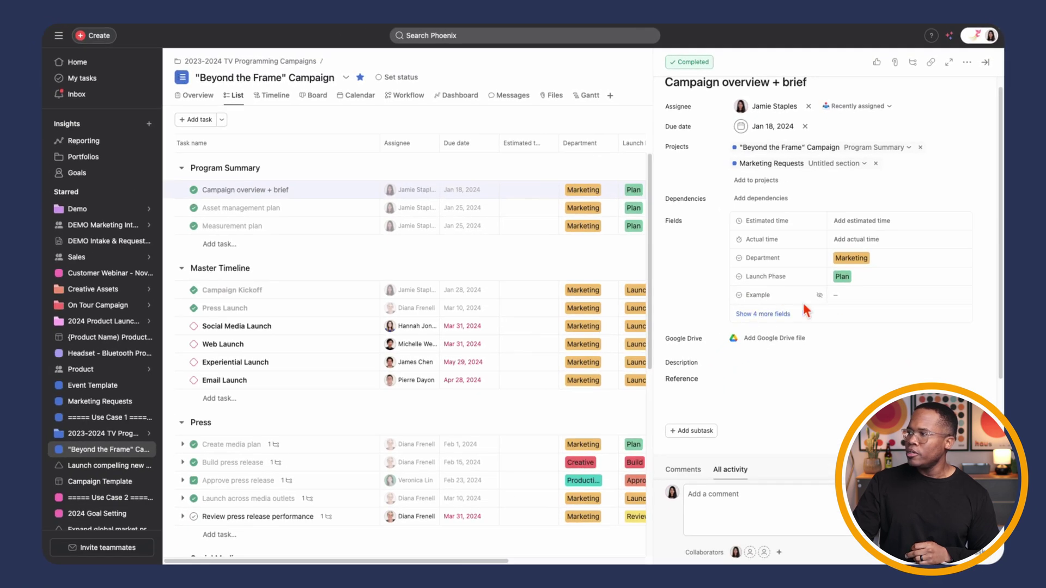
{"action": "mouse_move", "coordinate": [818, 298]}
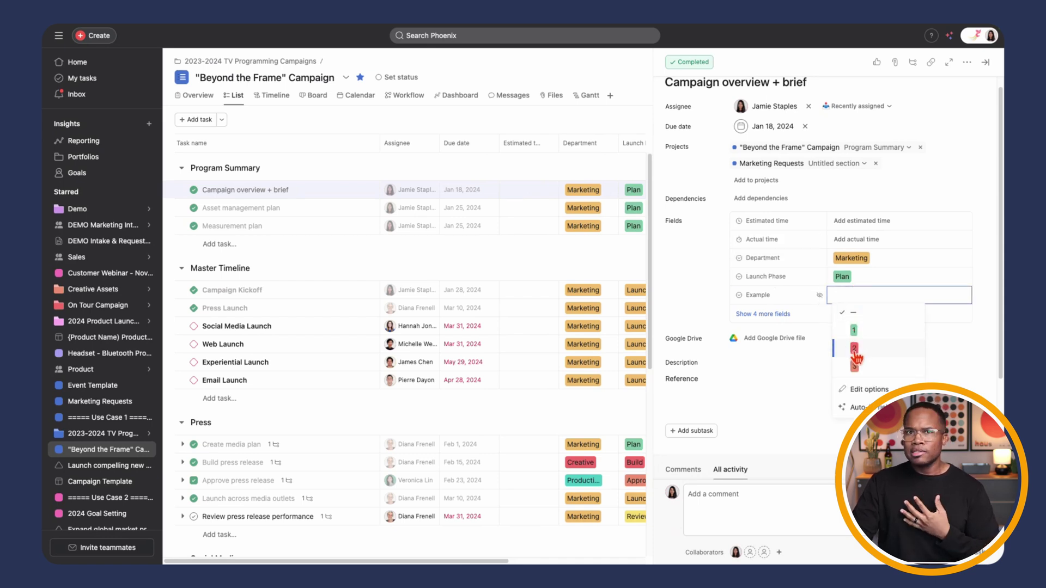
{"action": "left_click", "coordinate": [866, 390]}
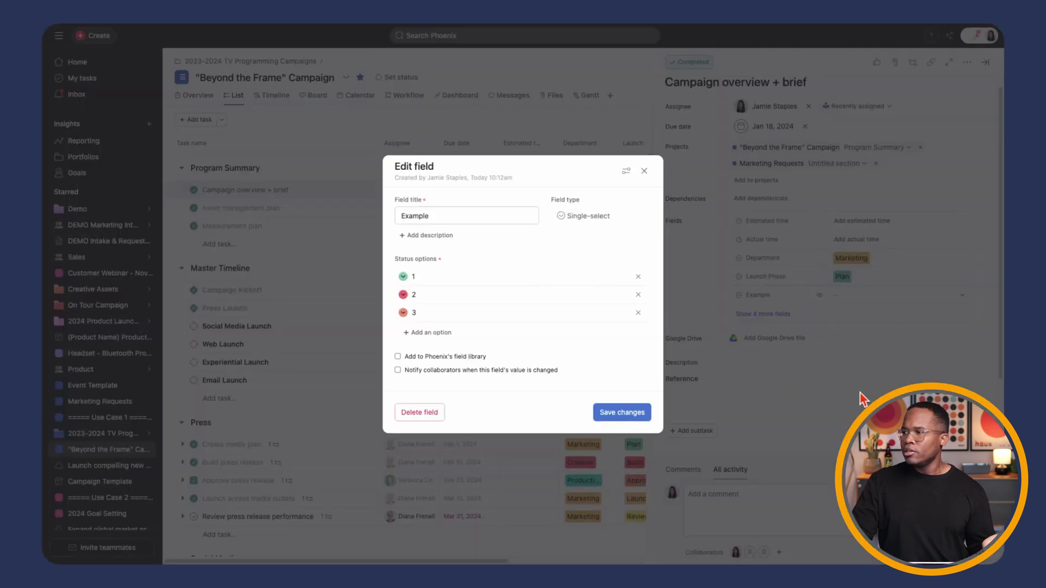
{"action": "left_click", "coordinate": [625, 172]}
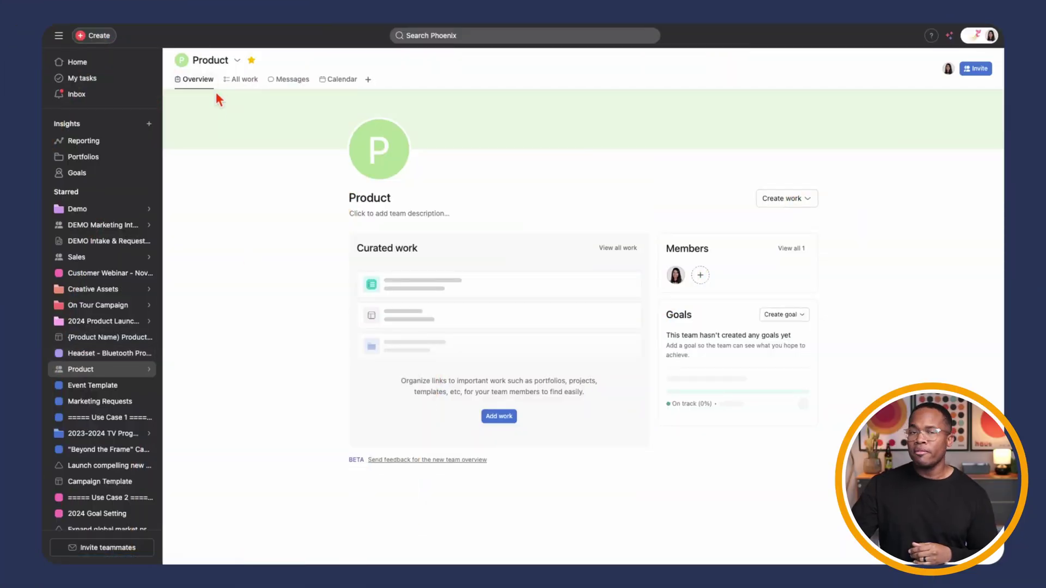
{"action": "left_click", "coordinate": [243, 81]}
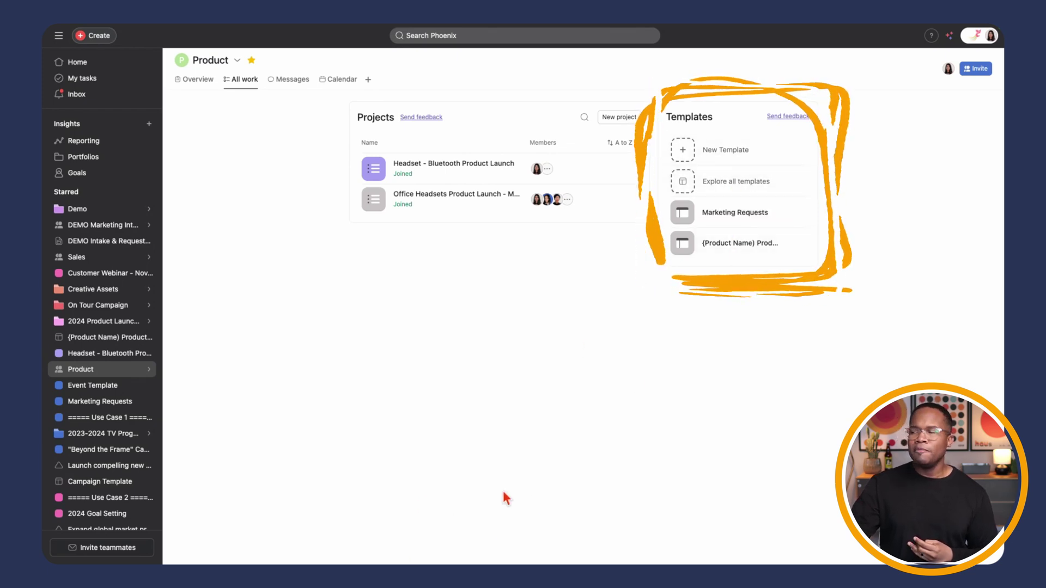
{"action": "left_click", "coordinate": [292, 80]}
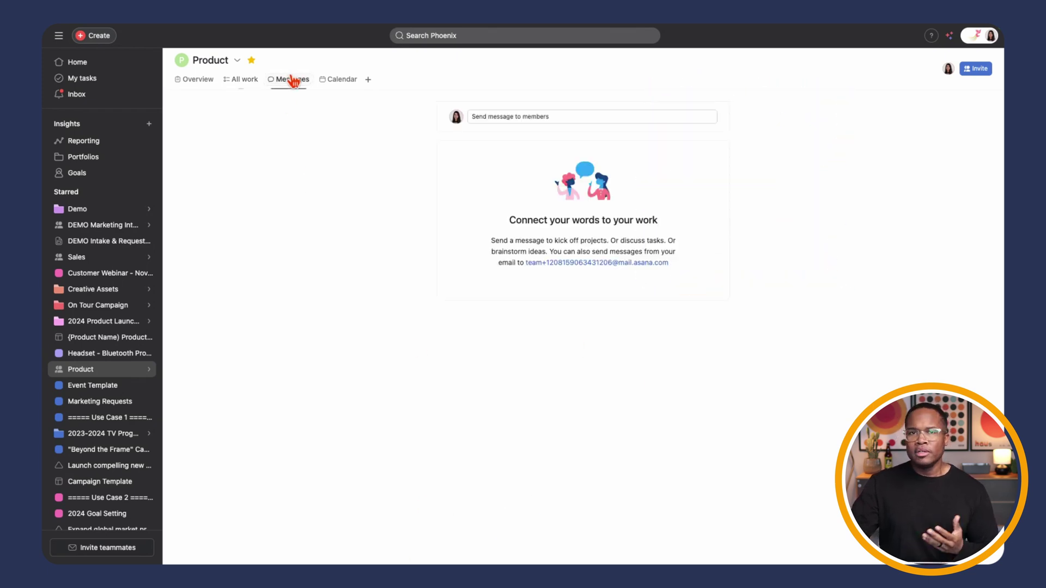
{"action": "left_click", "coordinate": [339, 81]}
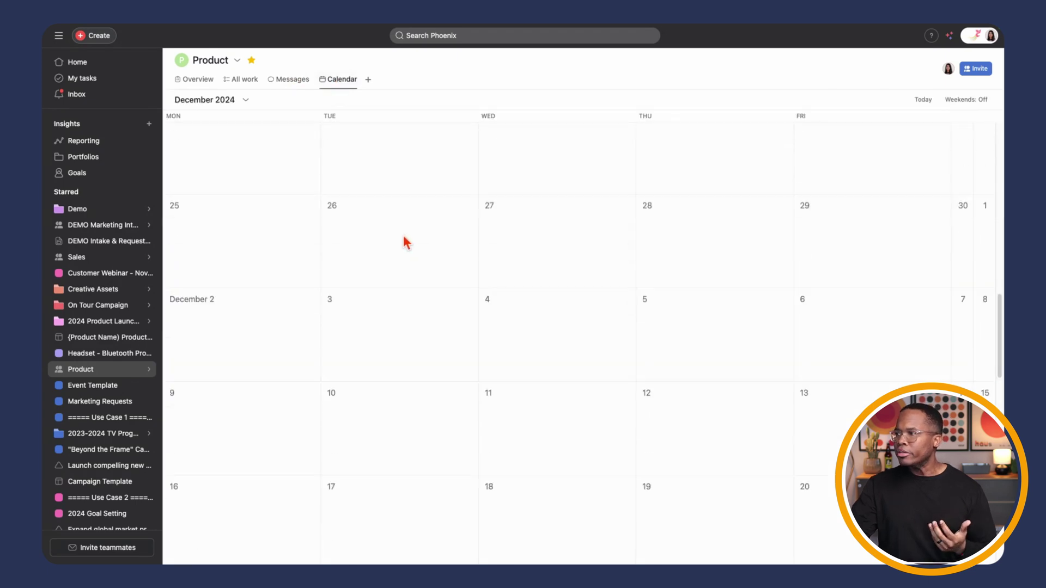
{"action": "scroll", "coordinate": [406, 242], "scroll_direction": "up", "scroll_amount": 20}
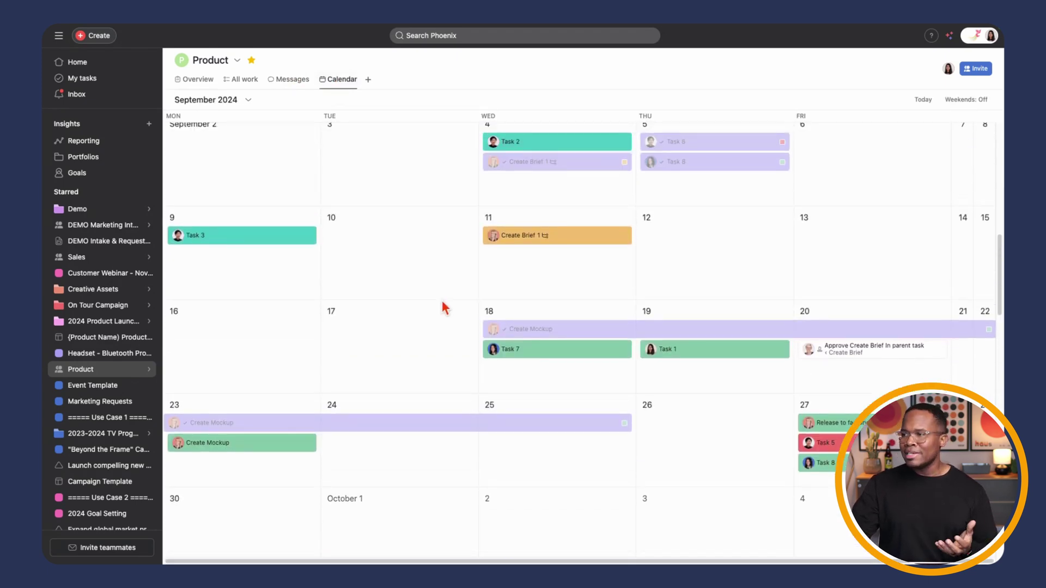
{"action": "left_click", "coordinate": [199, 80]}
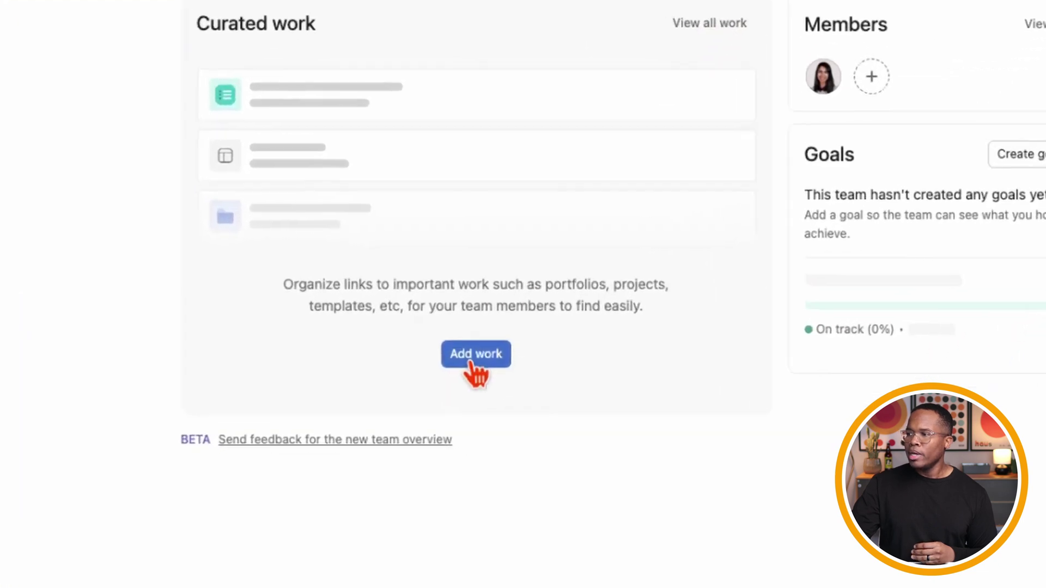
Review the Add work options under Curated work, then capture a region screenshot.
{"action": "left_click", "coordinate": [472, 360]}
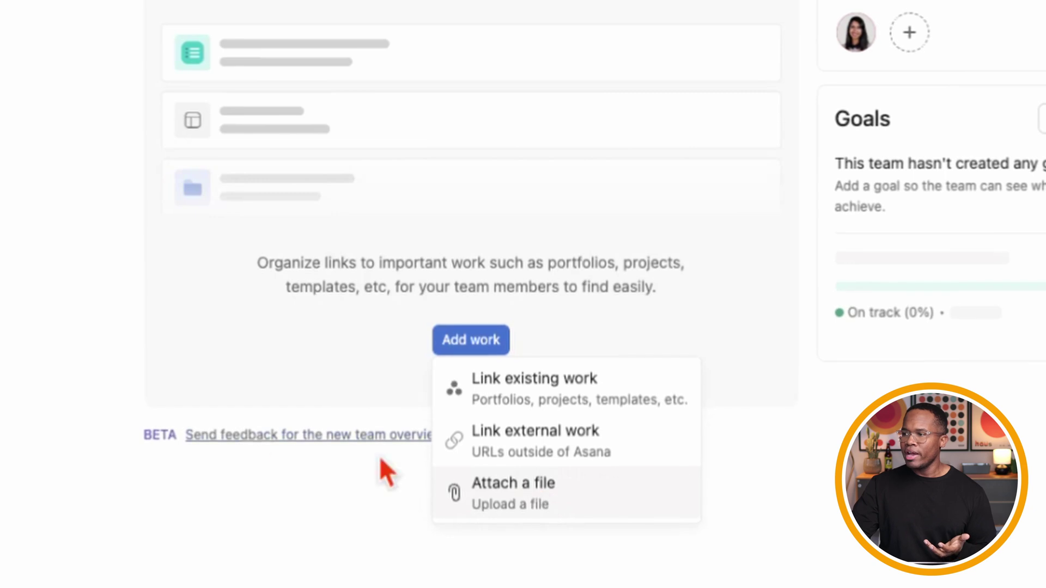
{"action": "left_click", "coordinate": [58, 306]}
{"action": "key", "text": "super+shift+4"}
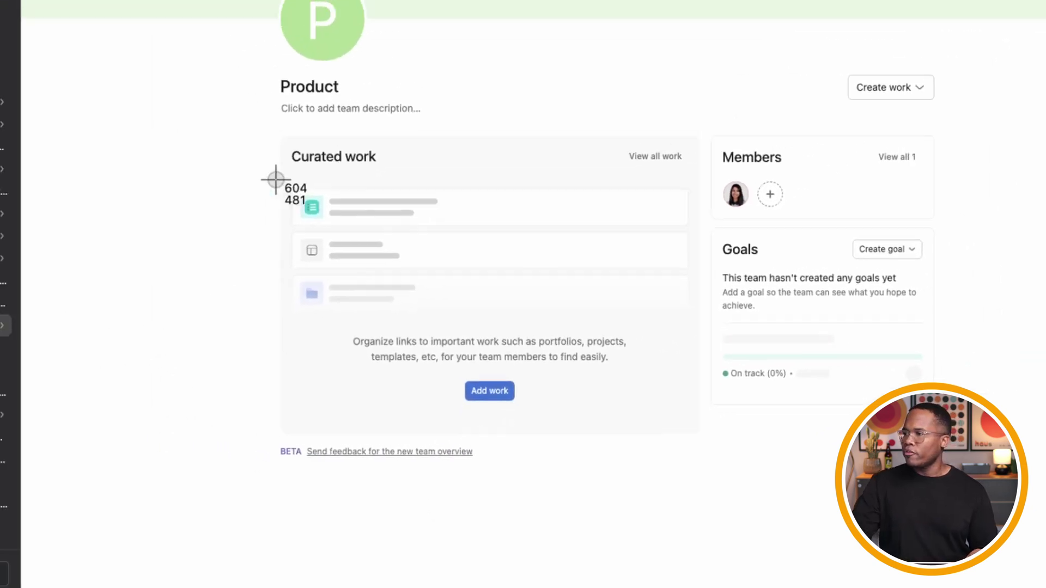
{"action": "left_click_drag", "start_coordinate": [225, 53], "coordinate": [784, 457]}
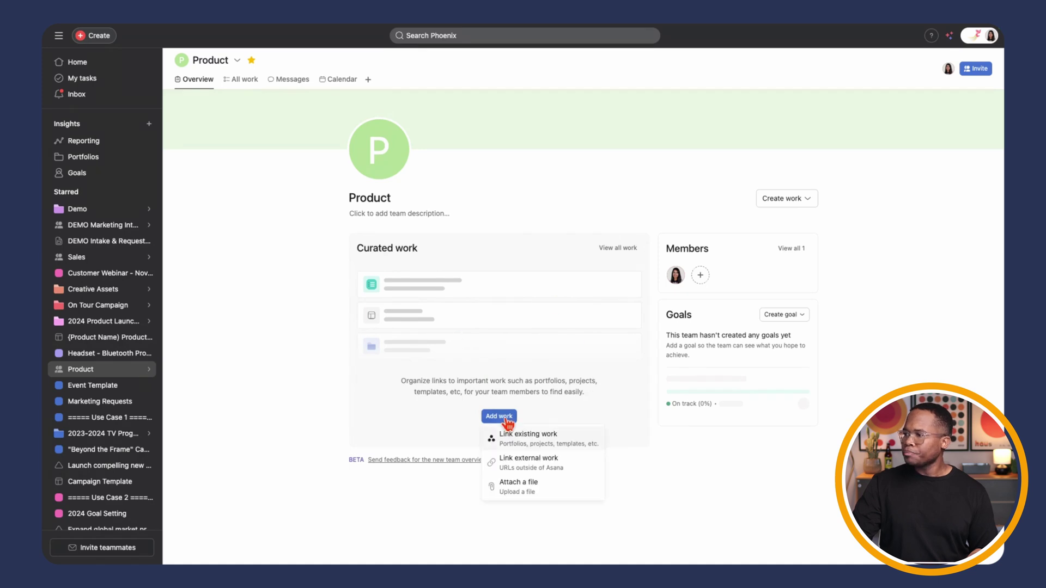
Link the Demo portfolio into Curated work under the name 'Demo Video'.
{"action": "left_click", "coordinate": [521, 444]}
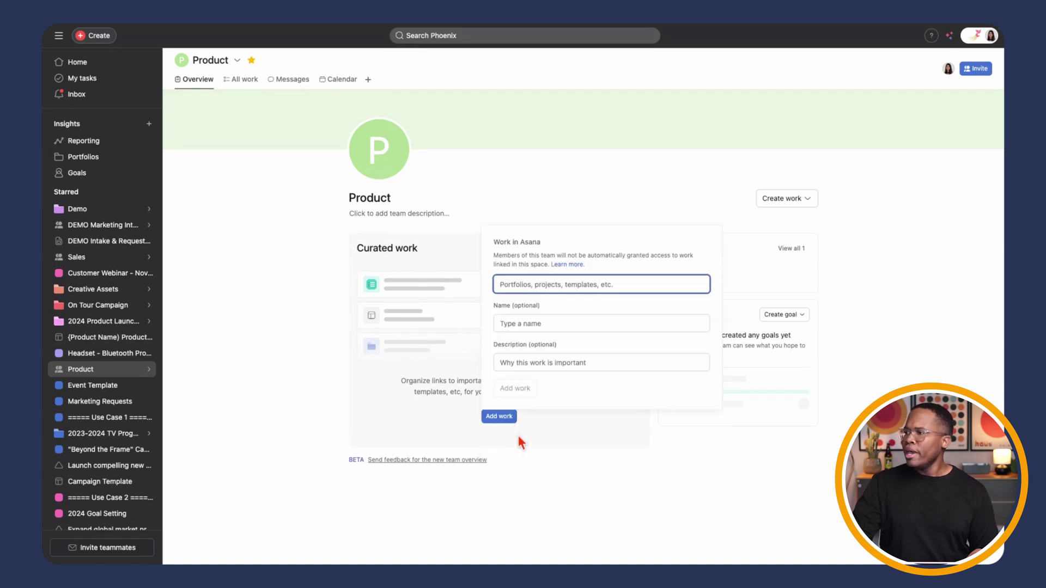
{"action": "type", "text": "d"}
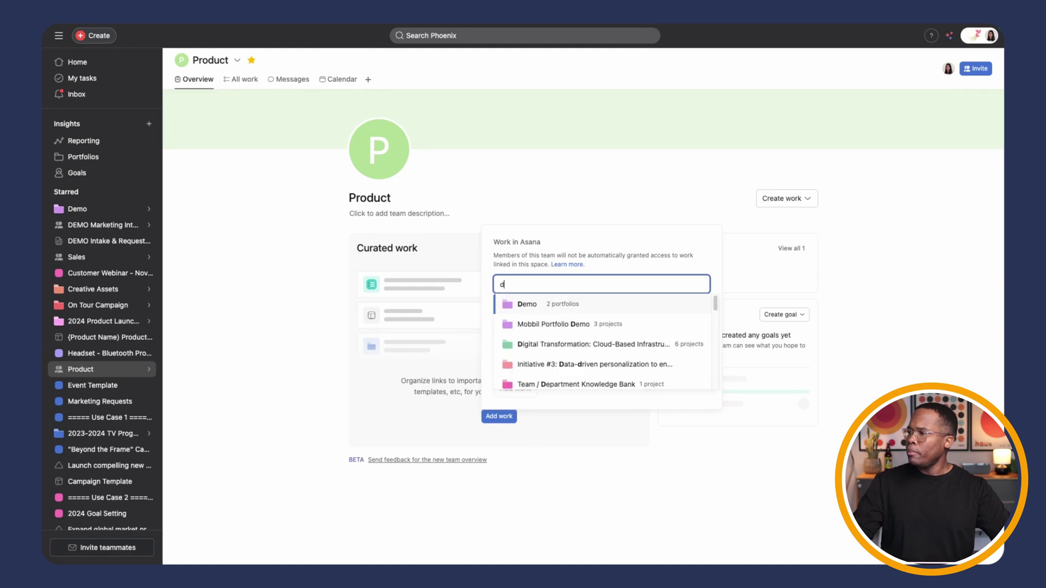
{"action": "left_click", "coordinate": [559, 308]}
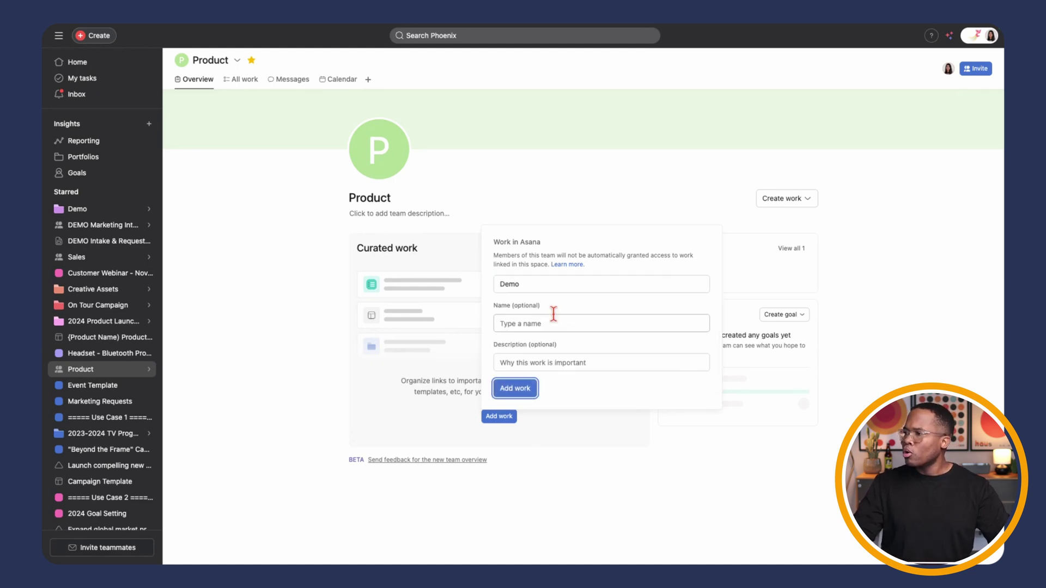
{"action": "left_click", "coordinate": [553, 323]}
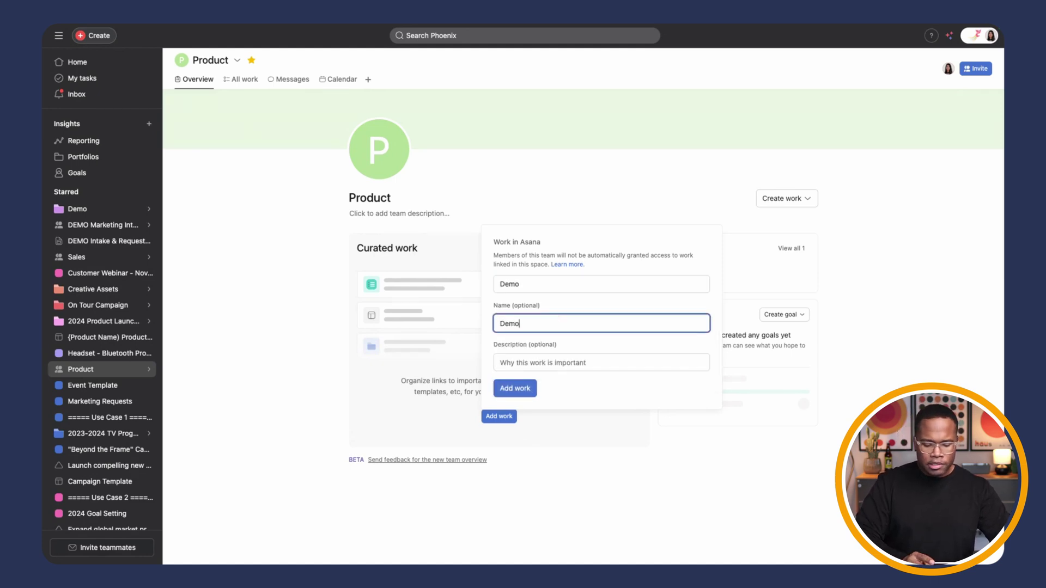
{"action": "left_click", "coordinate": [531, 392]}
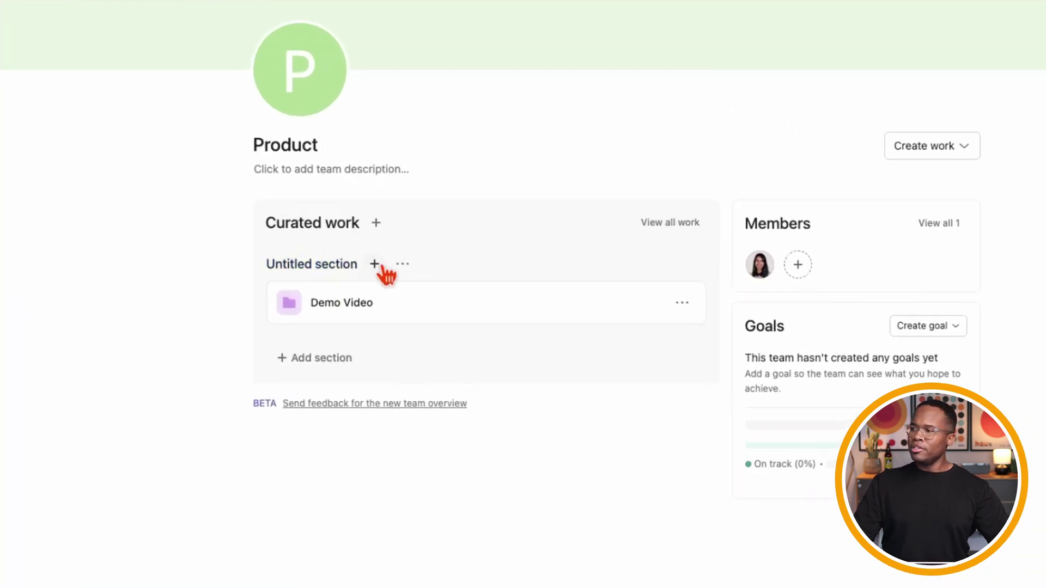
Rename the untitled curated work section to 'Asana Projects & Portfolios'.
{"action": "left_click", "coordinate": [403, 266]}
{"action": "left_click", "coordinate": [428, 293]}
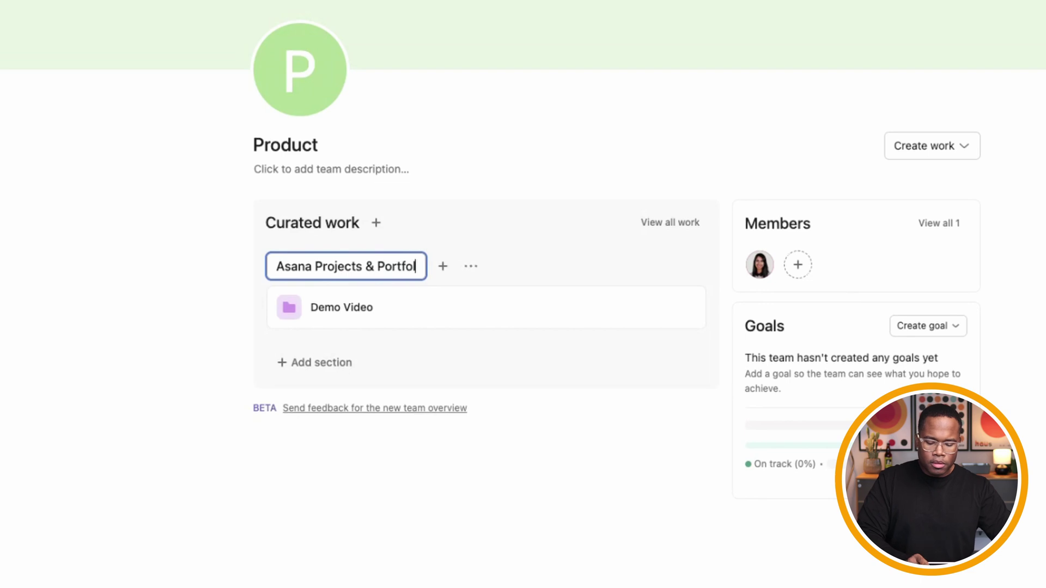
{"action": "key", "text": "Return"}
Add a new curated work section named 'Links'.
{"action": "scroll", "coordinate": [299, 355], "scroll_direction": "down", "scroll_amount": 1}
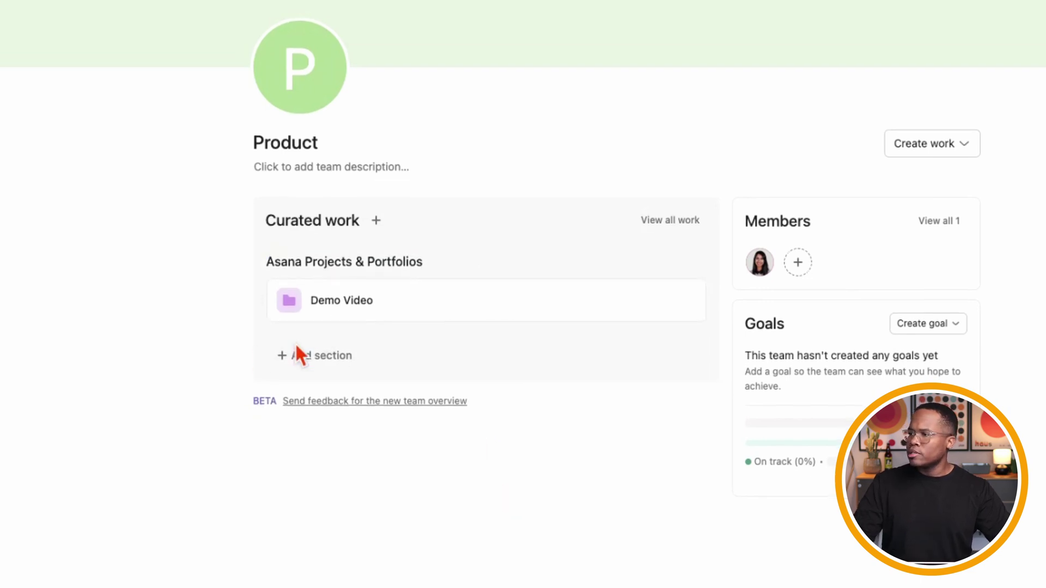
{"action": "left_click", "coordinate": [311, 350]}
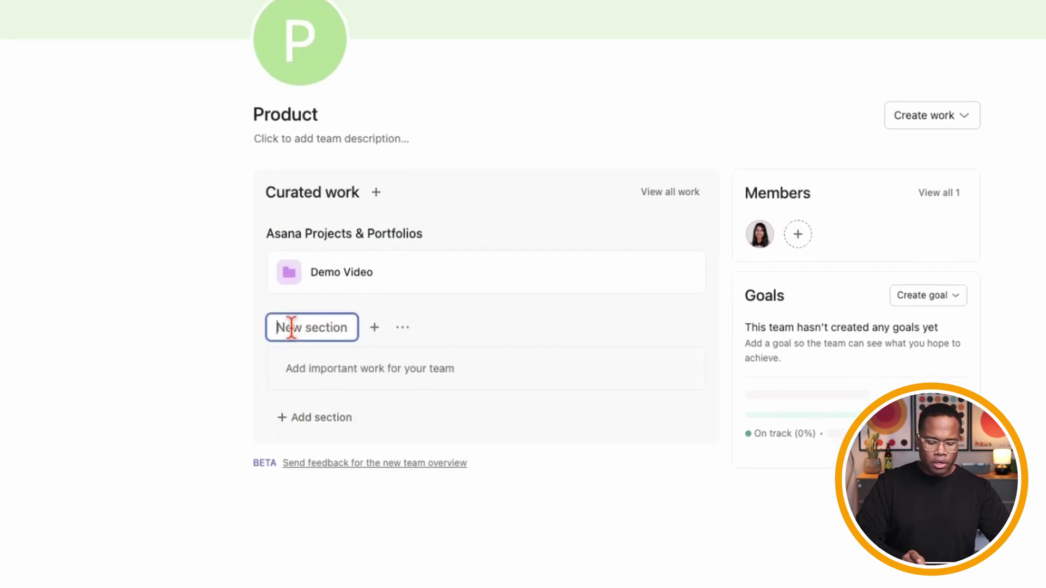
{"action": "type", "text": "Links"}
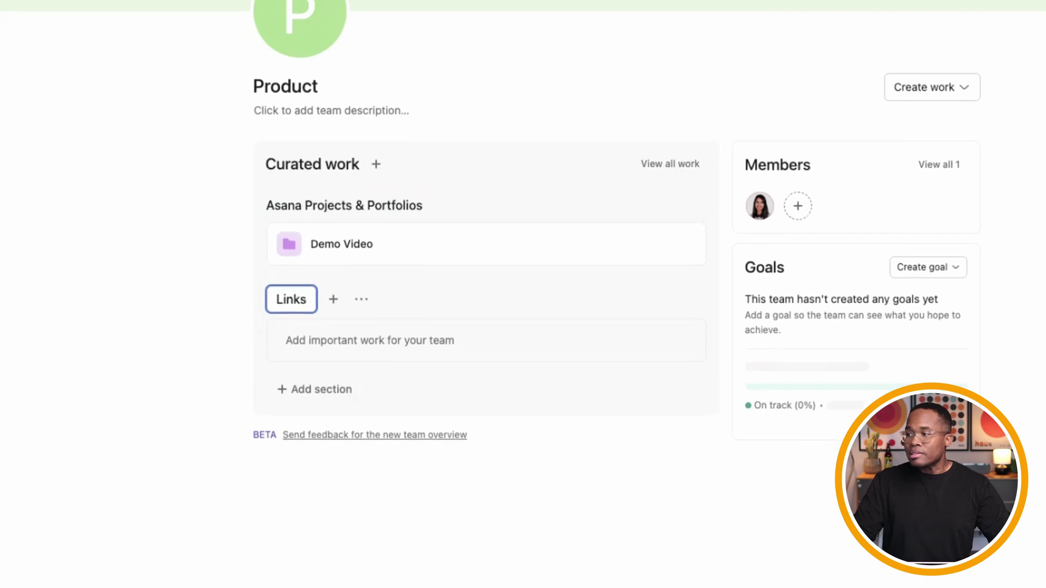
{"action": "left_click", "coordinate": [333, 353]}
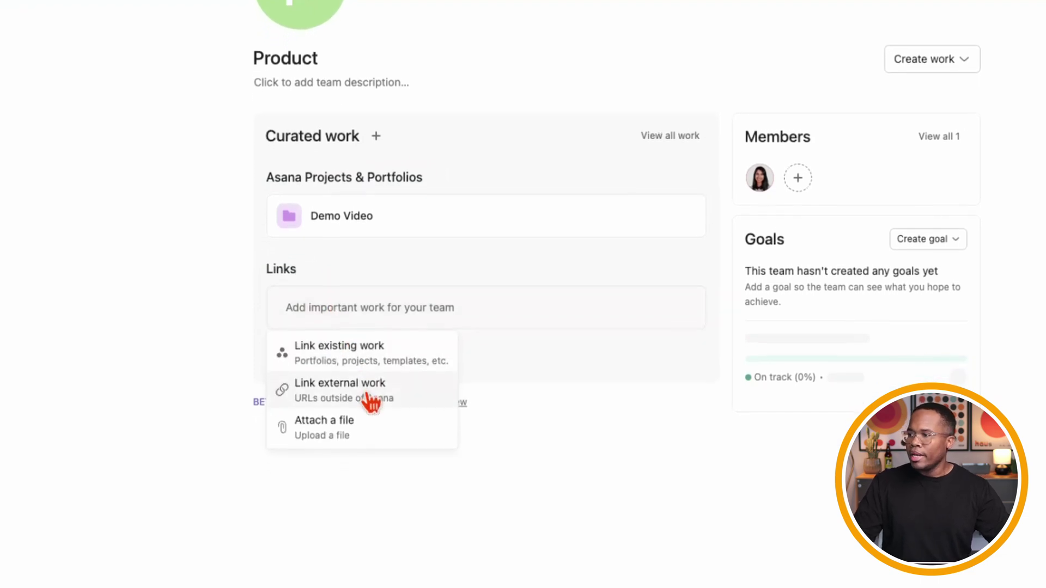
{"action": "left_click", "coordinate": [360, 406]}
{"action": "left_click", "coordinate": [363, 369]}
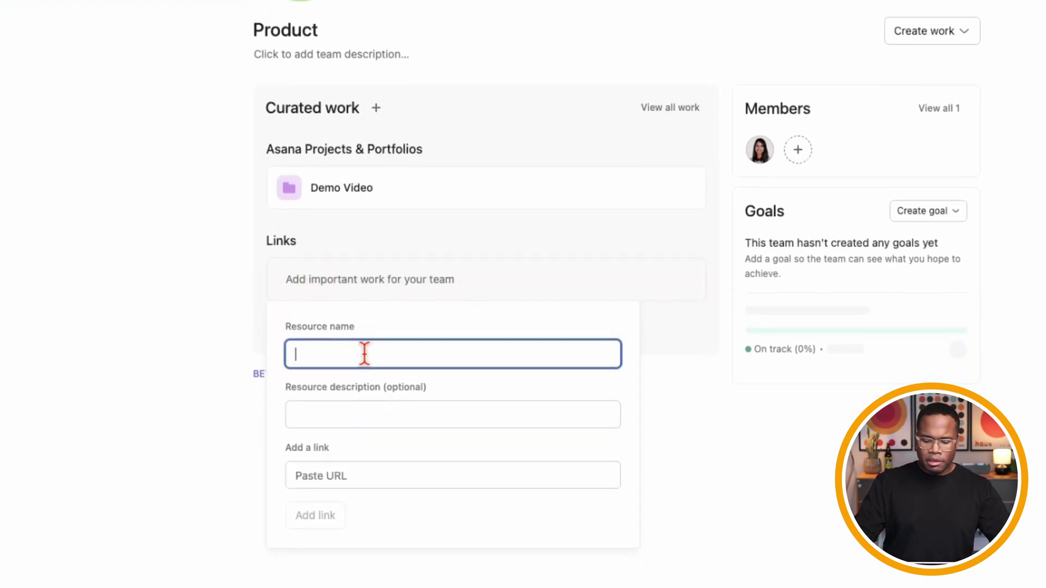
{"action": "left_click", "coordinate": [408, 463]}
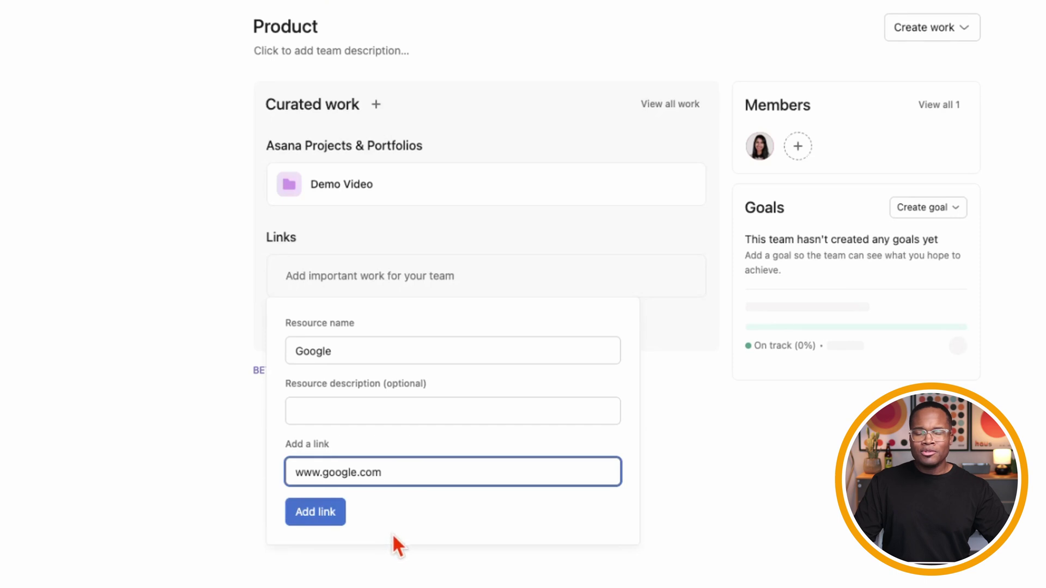
{"action": "left_click", "coordinate": [332, 514]}
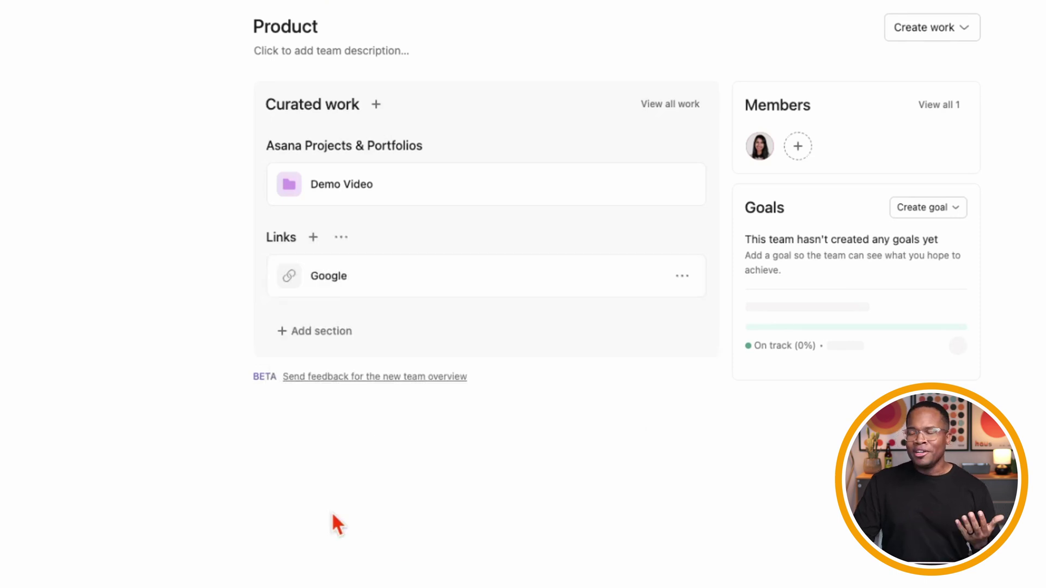
{"action": "left_click", "coordinate": [322, 333]}
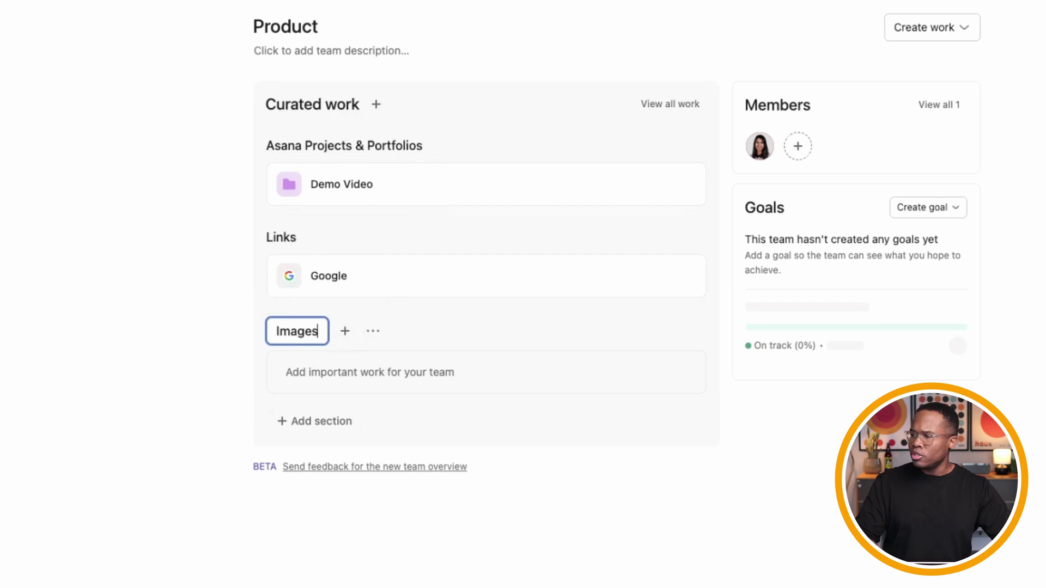
Upload Screenshot 2025-01-17 at 10.15.50.png into the Images section.
{"action": "left_click", "coordinate": [350, 380]}
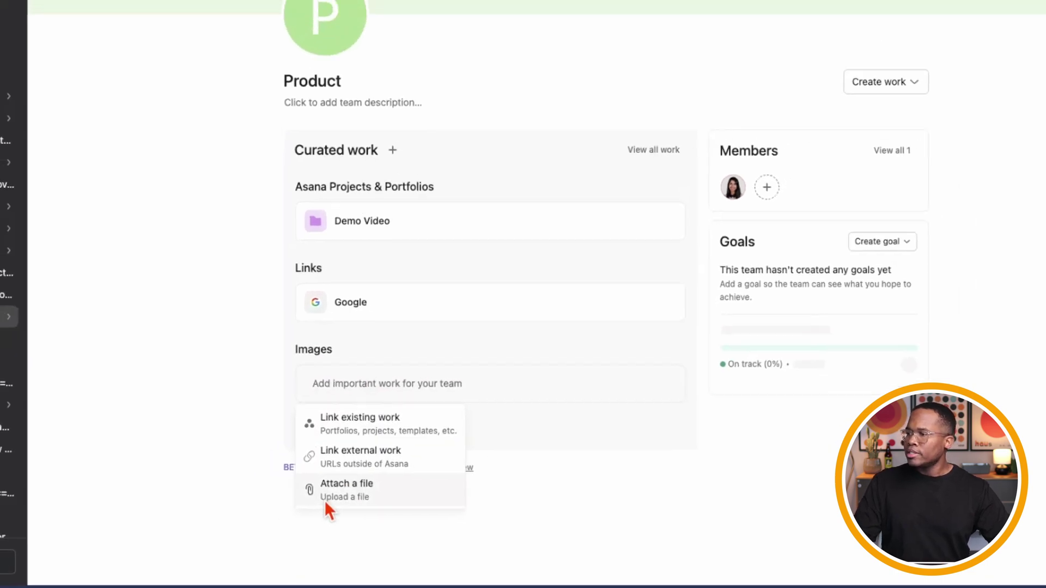
{"action": "left_click", "coordinate": [327, 493]}
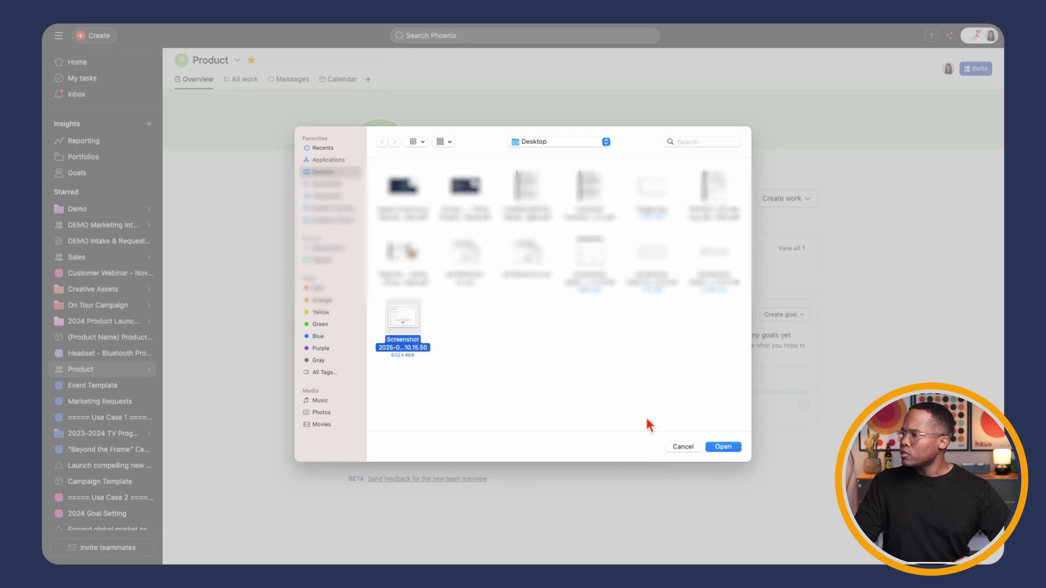
{"action": "left_click", "coordinate": [723, 447]}
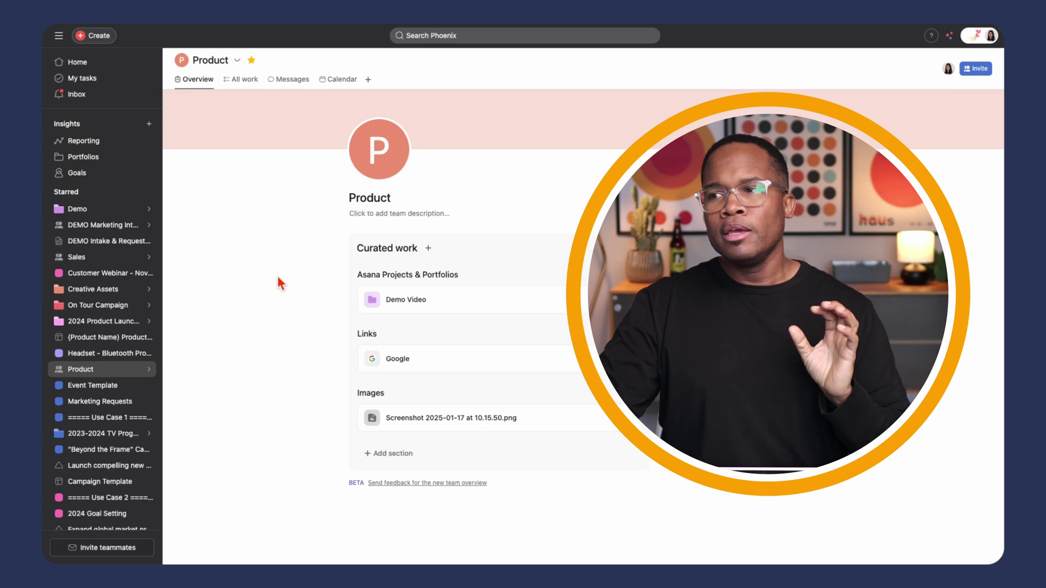
{"action": "left_click", "coordinate": [100, 144]}
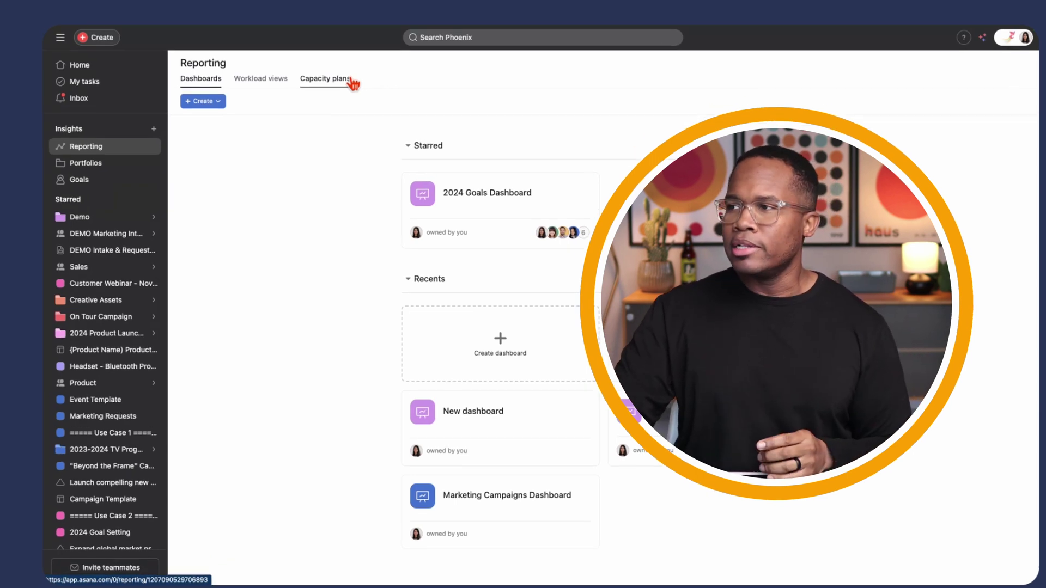
Switch the Reporting page to the Capacity plans list.
{"action": "left_click", "coordinate": [490, 121]}
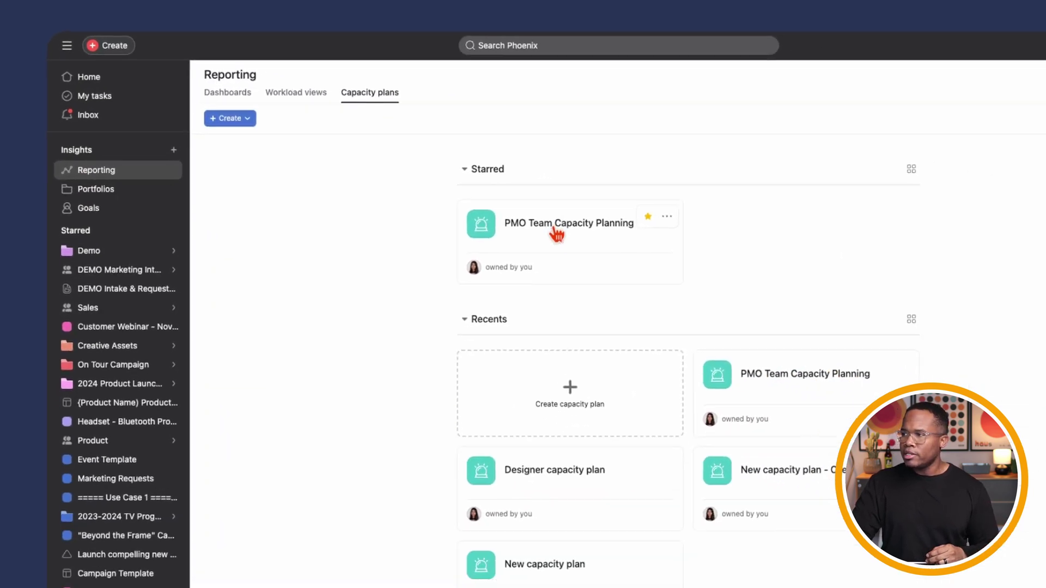
Open PMO Team Capacity Planning and expand the Sales Enablement member's project allocations.
{"action": "left_click", "coordinate": [724, 298]}
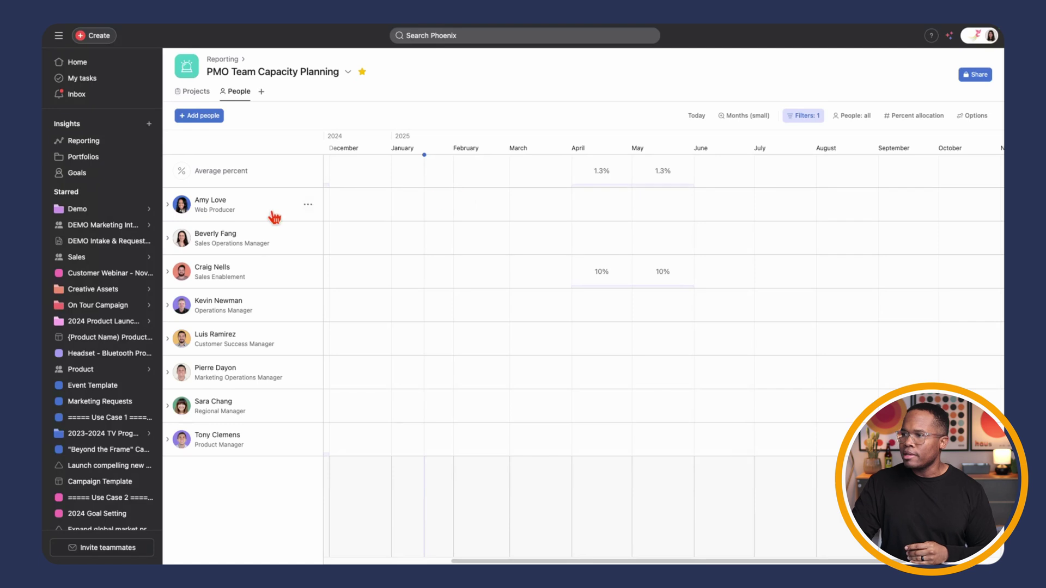
{"action": "mouse_move", "coordinate": [173, 210]}
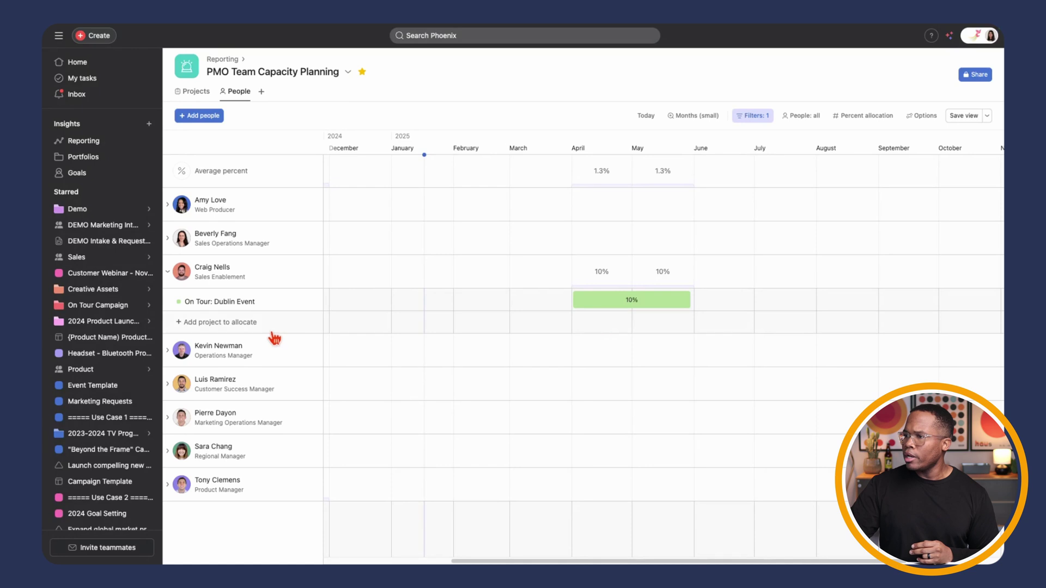
{"action": "left_click", "coordinate": [253, 322]}
Allocate 15% to Customer Webinar - November 2024 and reschedule it to Apr 4 – May 28.
{"action": "left_click", "coordinate": [256, 349]}
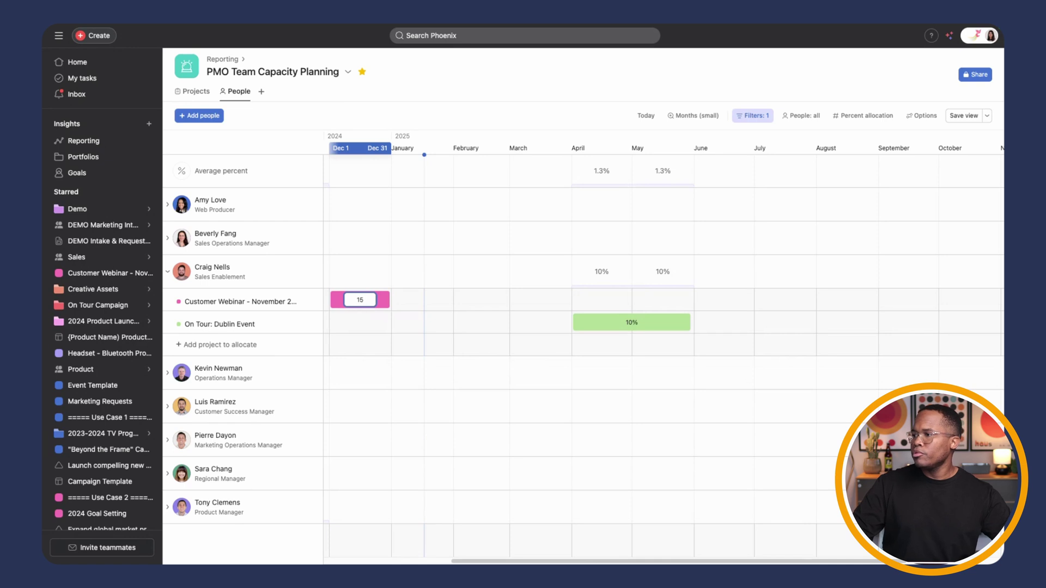
{"action": "left_click_drag", "start_coordinate": [389, 299], "coordinate": [436, 300]}
{"action": "left_click_drag", "start_coordinate": [354, 300], "coordinate": [734, 299]}
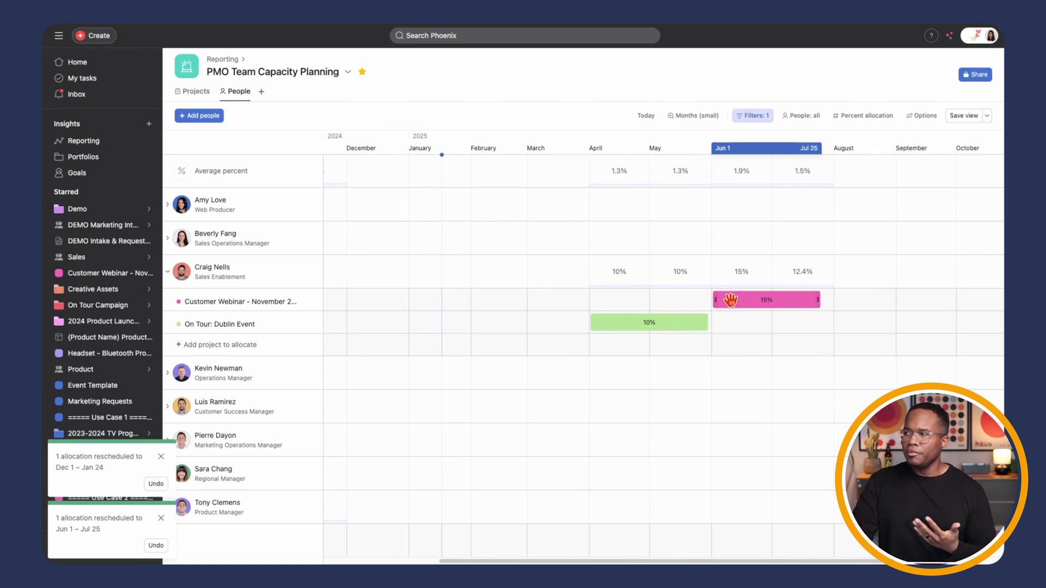
{"action": "left_click_drag", "start_coordinate": [730, 300], "coordinate": [833, 353]}
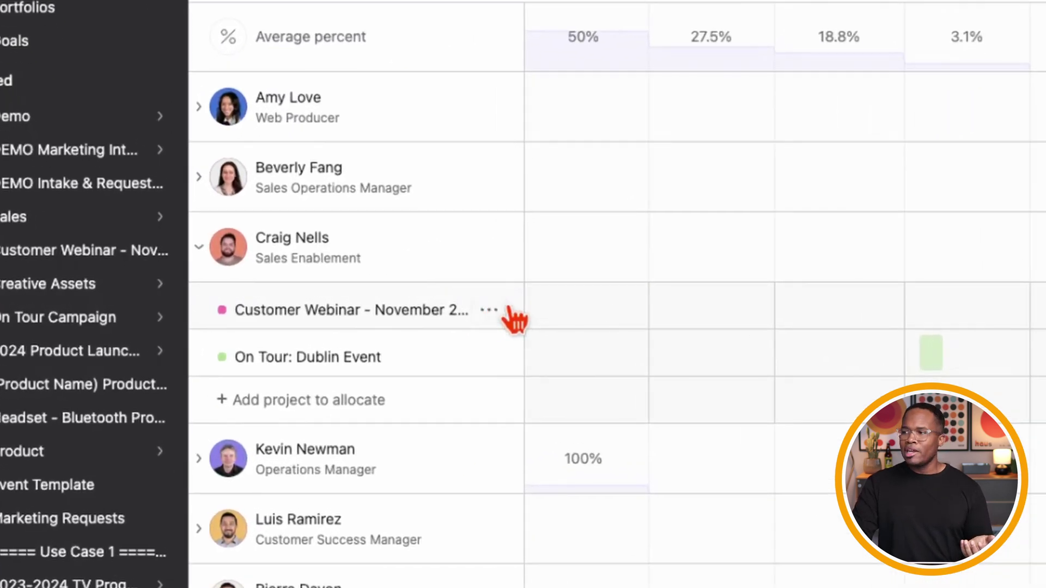
Transfer the Customer Webinar allocation to the Operations Manager.
{"action": "left_click", "coordinate": [491, 311]}
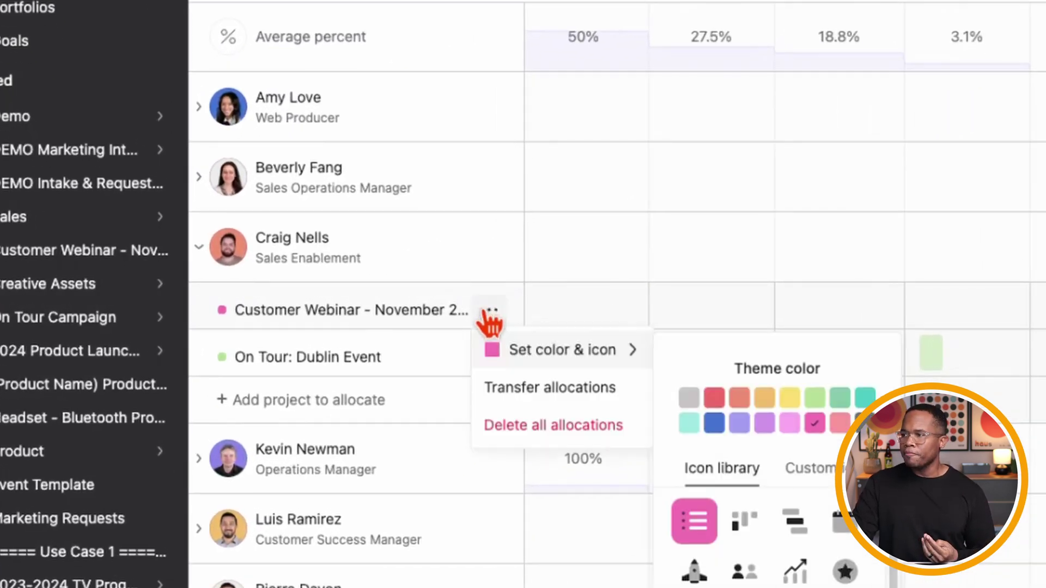
{"action": "left_click", "coordinate": [547, 388]}
{"action": "left_click", "coordinate": [769, 309]}
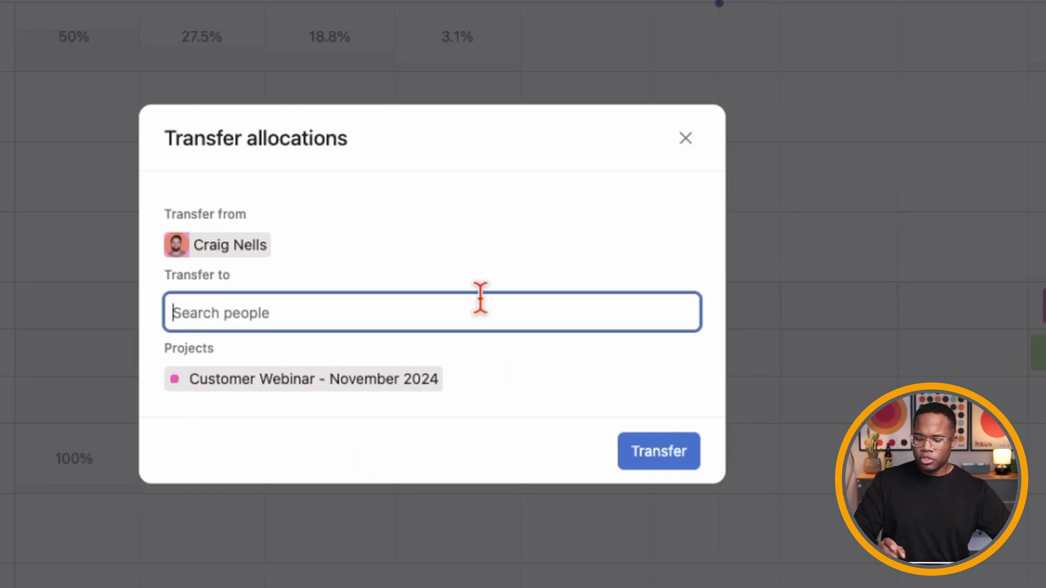
{"action": "type", "text": "kev"}
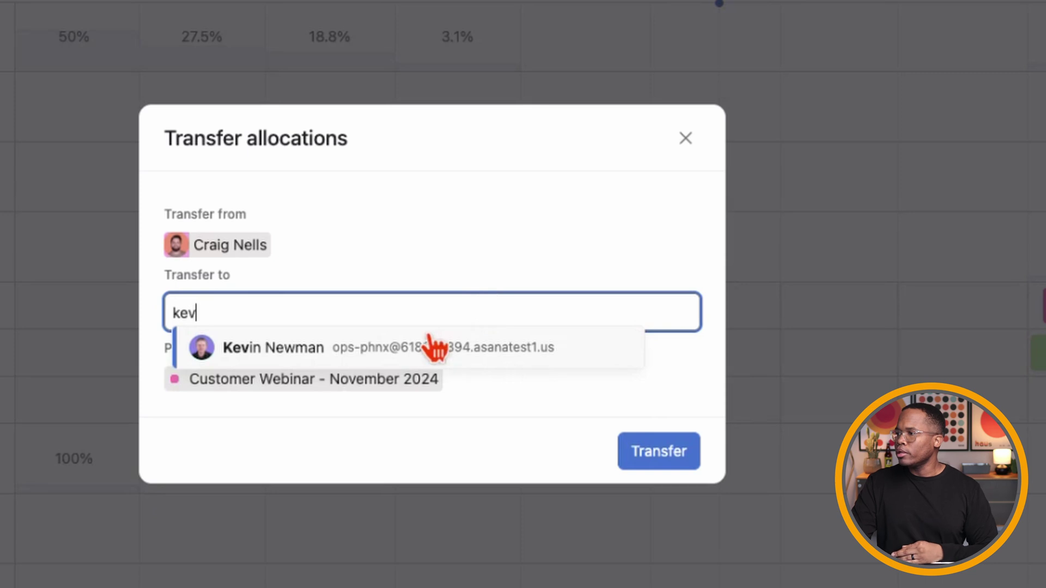
{"action": "left_click", "coordinate": [428, 345]}
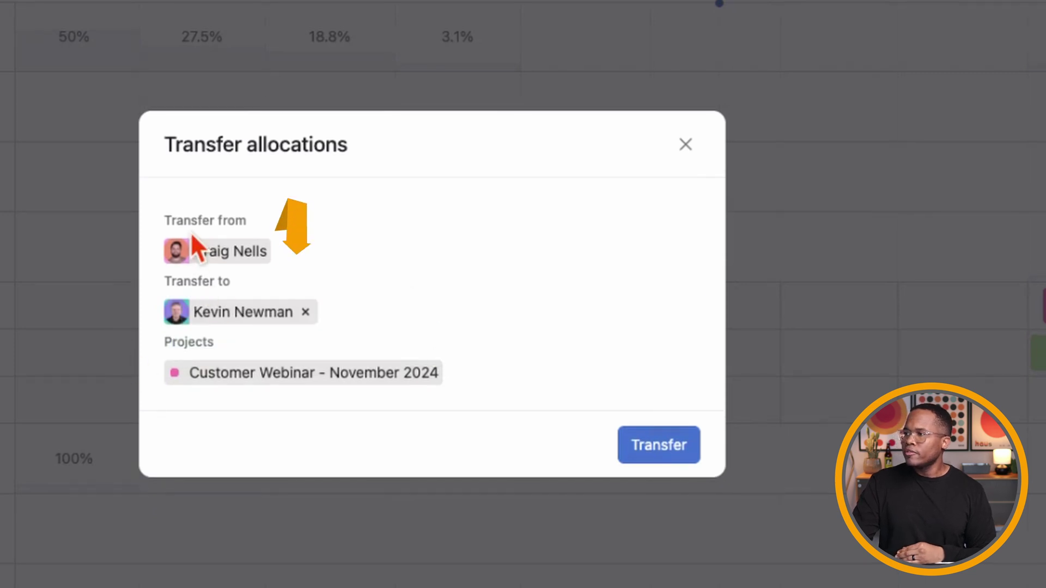
{"action": "left_click", "coordinate": [699, 445]}
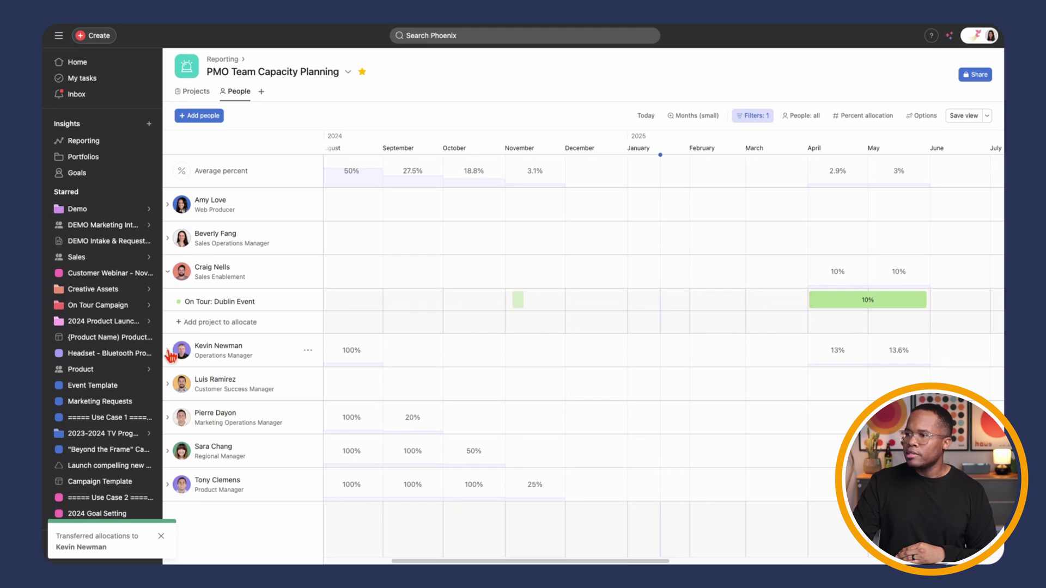
Move the Operations Manager's Customer Webinar allocation start back to Feb 2.
{"action": "left_click", "coordinate": [169, 354]}
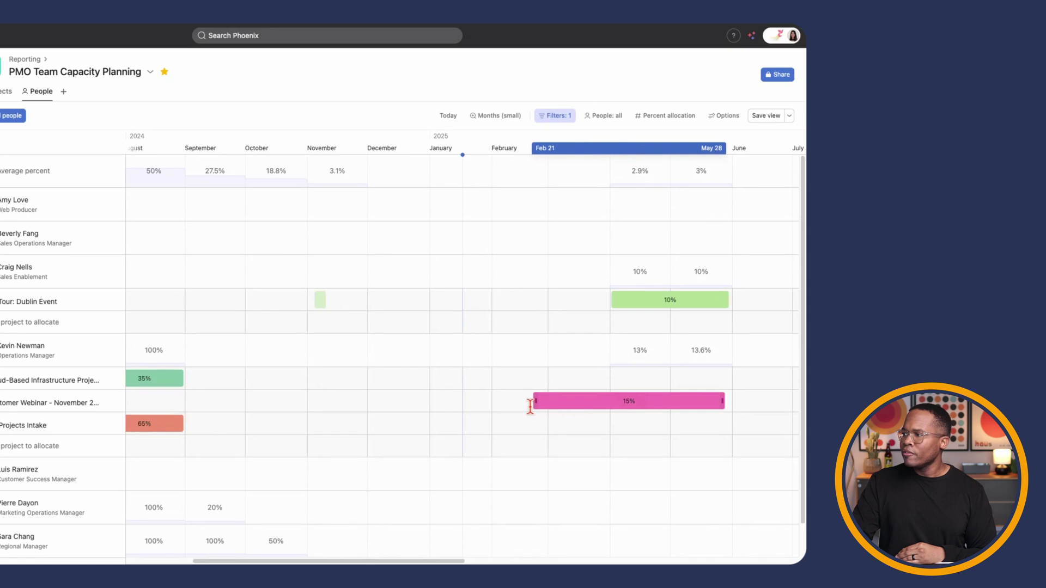
{"action": "left_click_drag", "start_coordinate": [496, 402], "coordinate": [495, 403]}
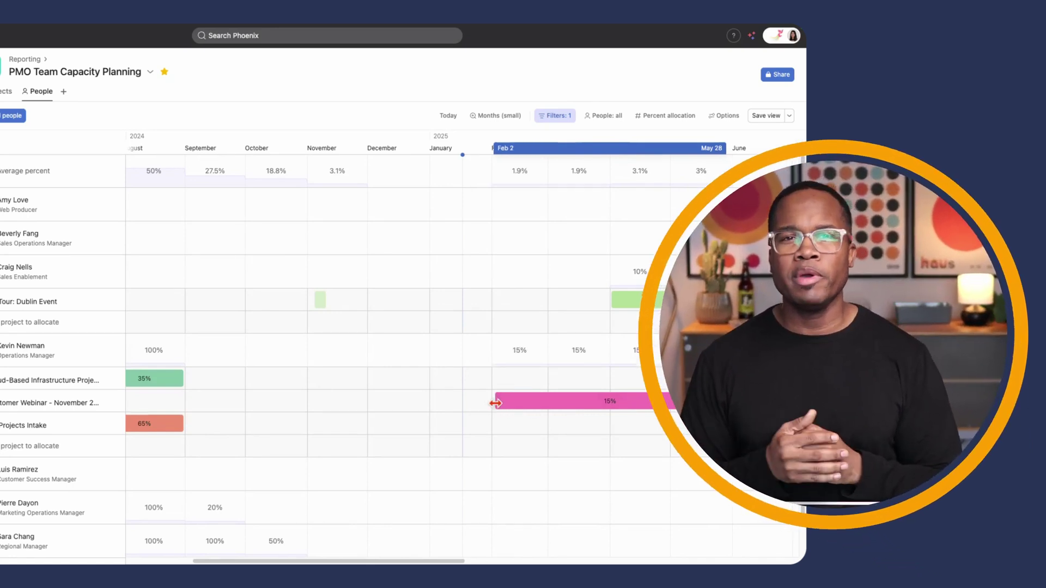